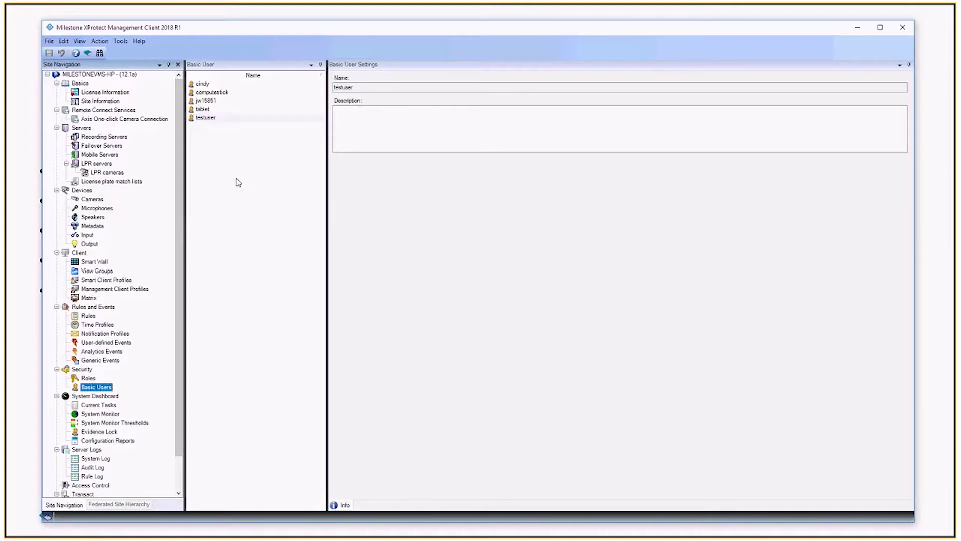
Select the 'x nothing add or deny' role, keep No Setup Smart Client Profile, and list its members.
{"action": "left_click", "coordinate": [205, 117]}
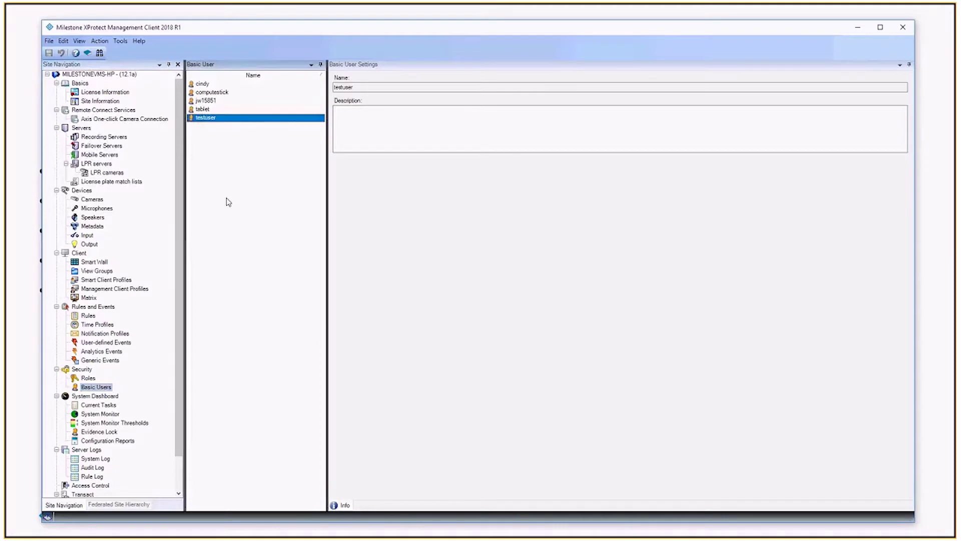
{"action": "left_click", "coordinate": [89, 379]}
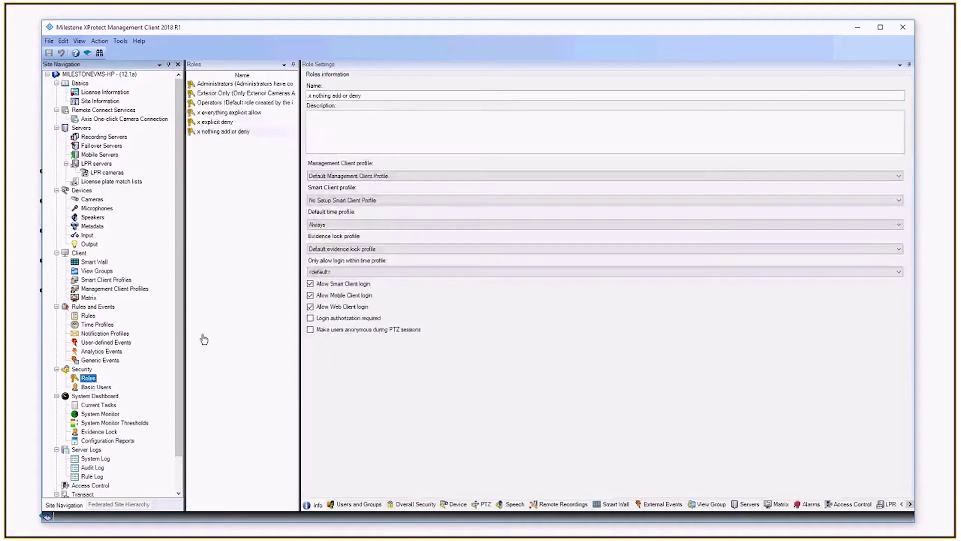
{"action": "left_click", "coordinate": [207, 132]}
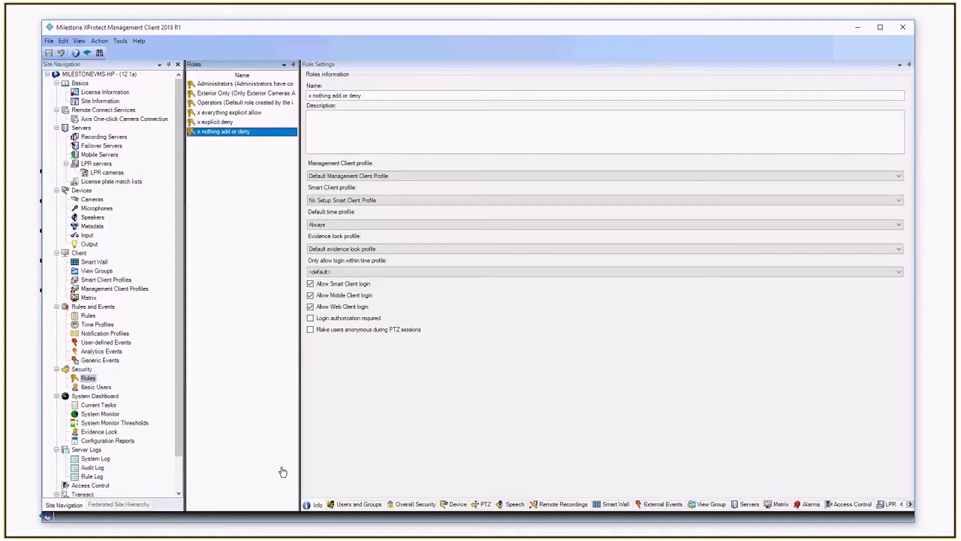
{"action": "left_click", "coordinate": [324, 200]}
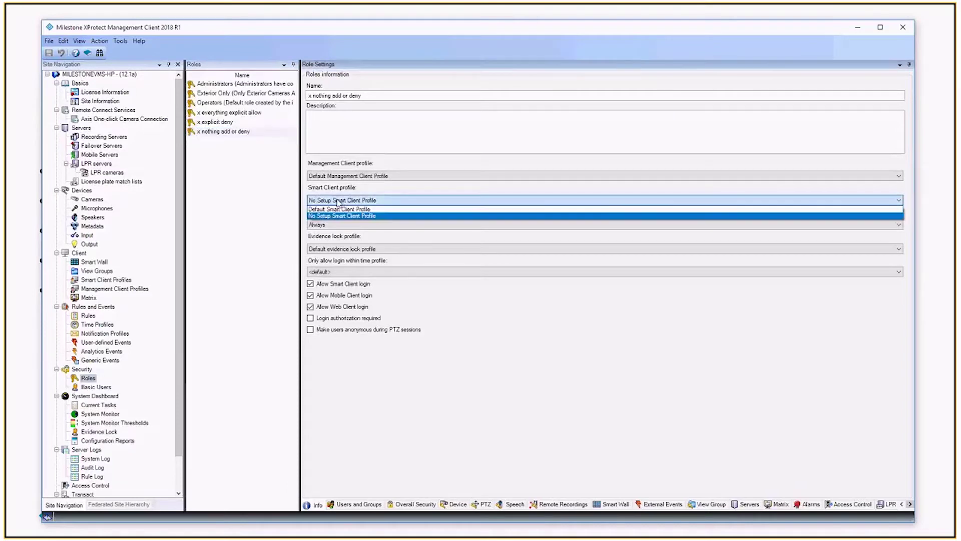
{"action": "left_click", "coordinate": [316, 217]}
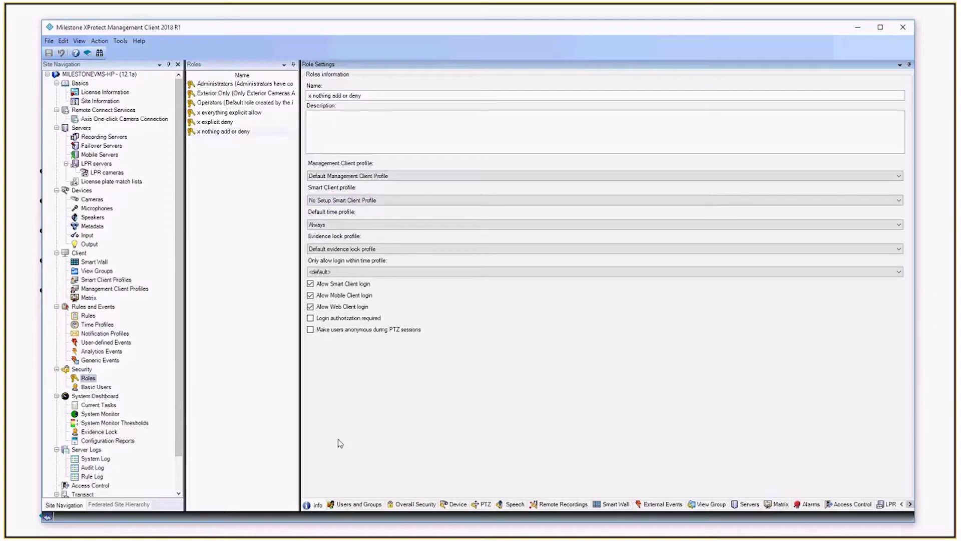
{"action": "left_click", "coordinate": [356, 503]}
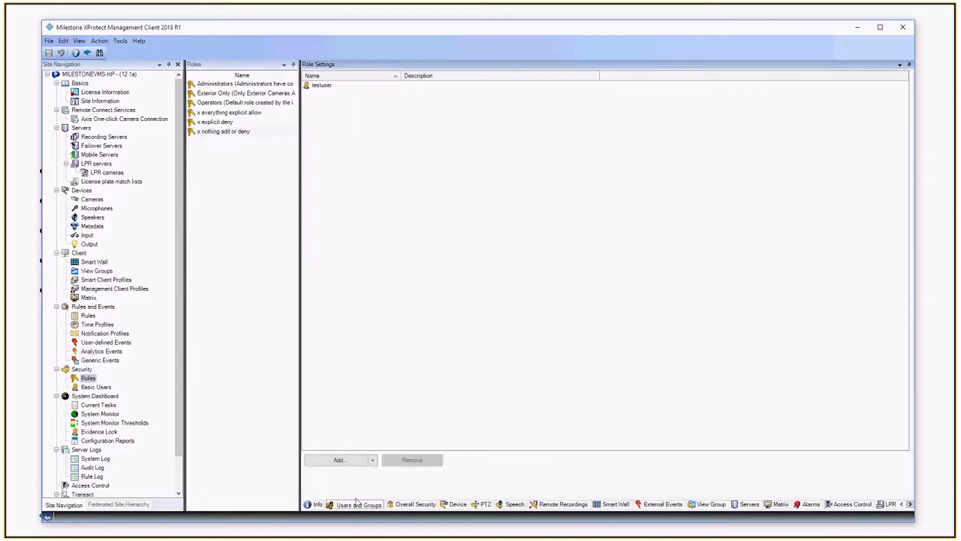
{"action": "left_click", "coordinate": [333, 87]}
{"action": "left_click", "coordinate": [428, 458]}
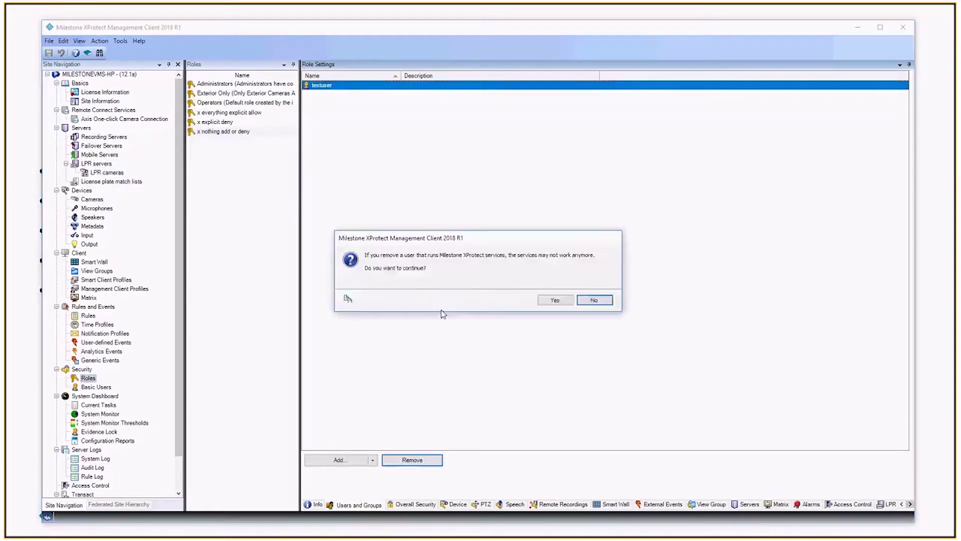
{"action": "left_click", "coordinate": [562, 302]}
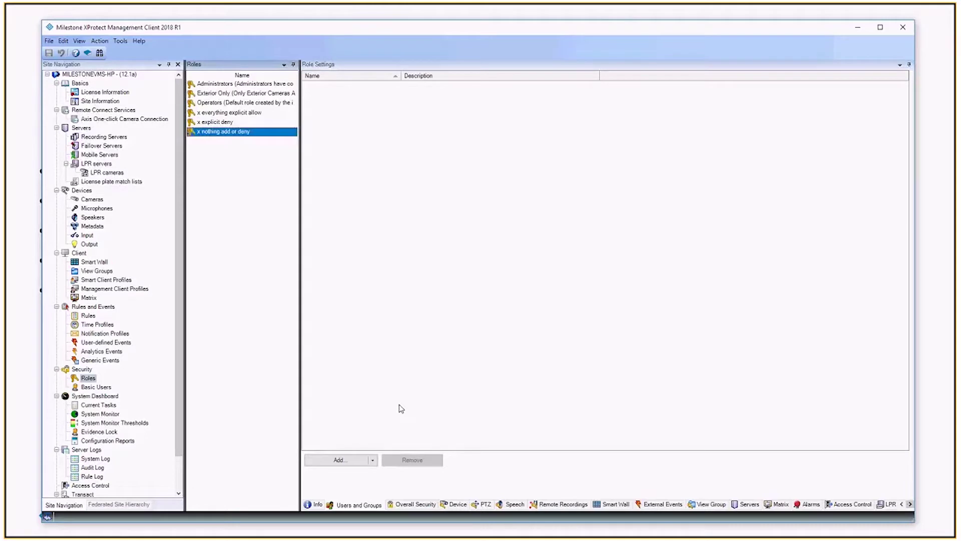
{"action": "left_click", "coordinate": [373, 460]}
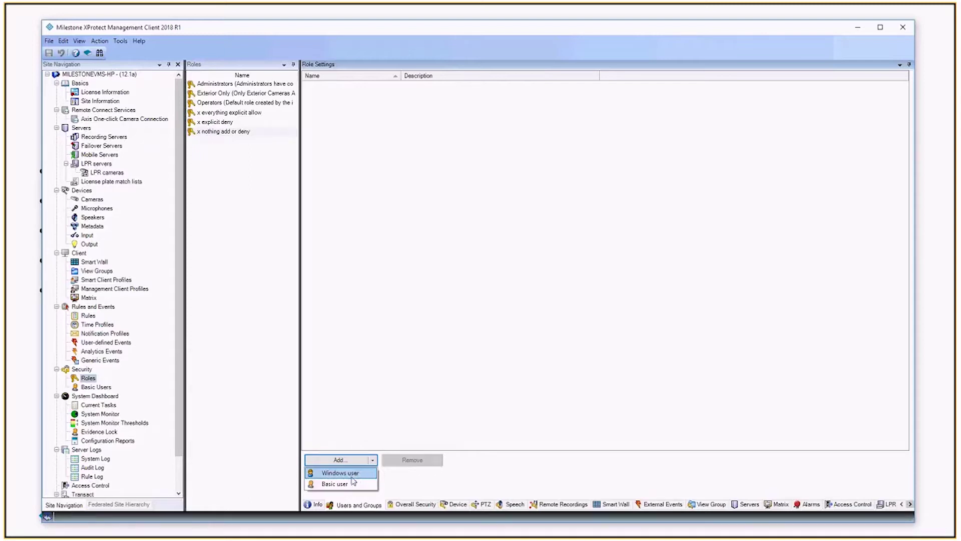
{"action": "left_click", "coordinate": [342, 483]}
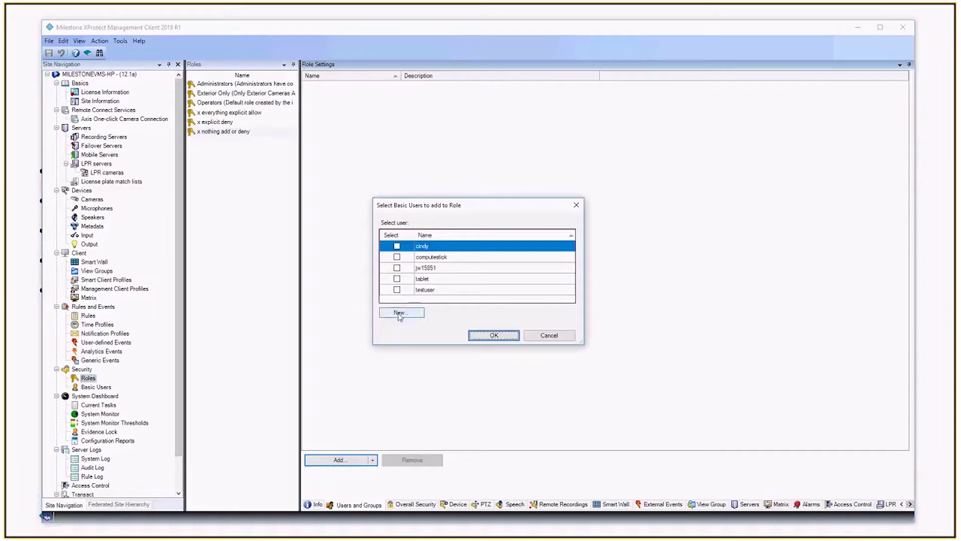
{"action": "left_click", "coordinate": [397, 289]}
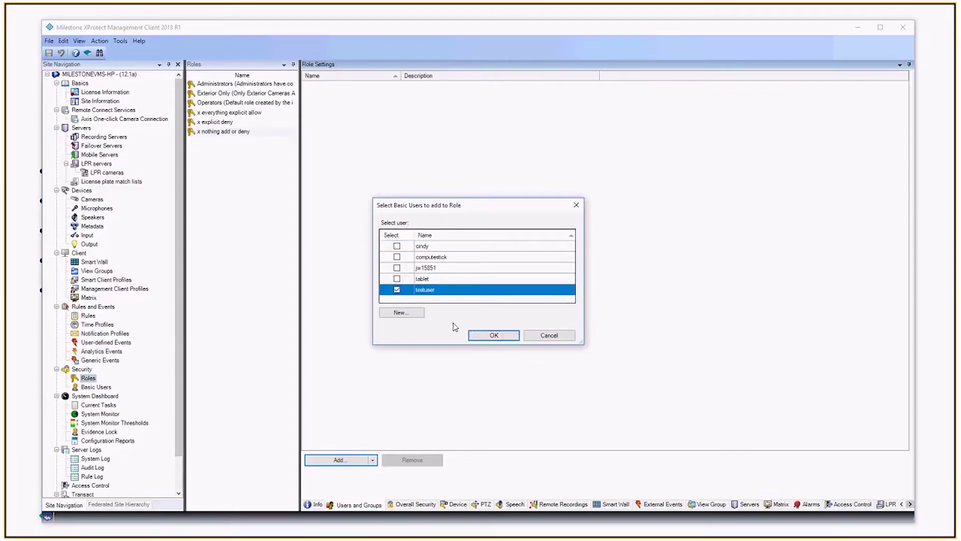
{"action": "left_click", "coordinate": [488, 335]}
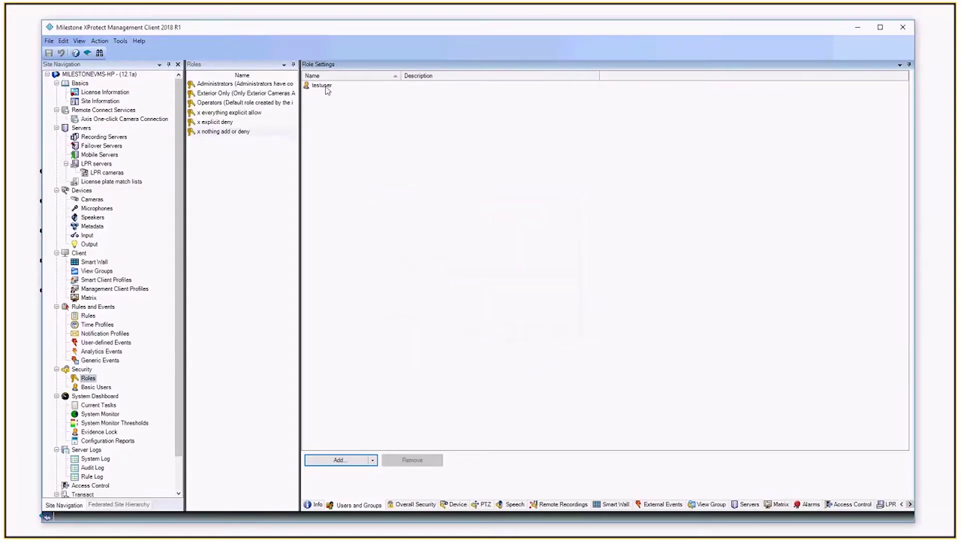
{"action": "left_click", "coordinate": [232, 132]}
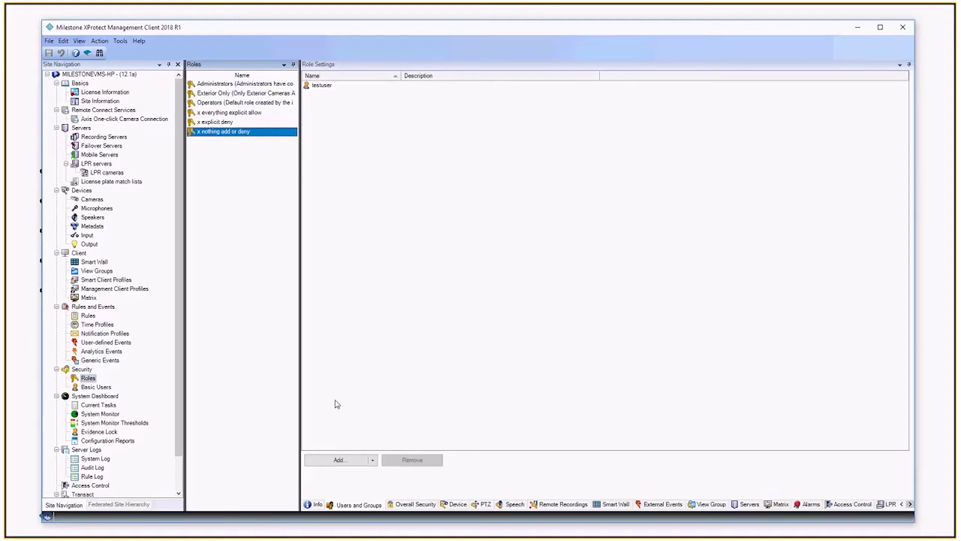
{"action": "left_click", "coordinate": [225, 85]}
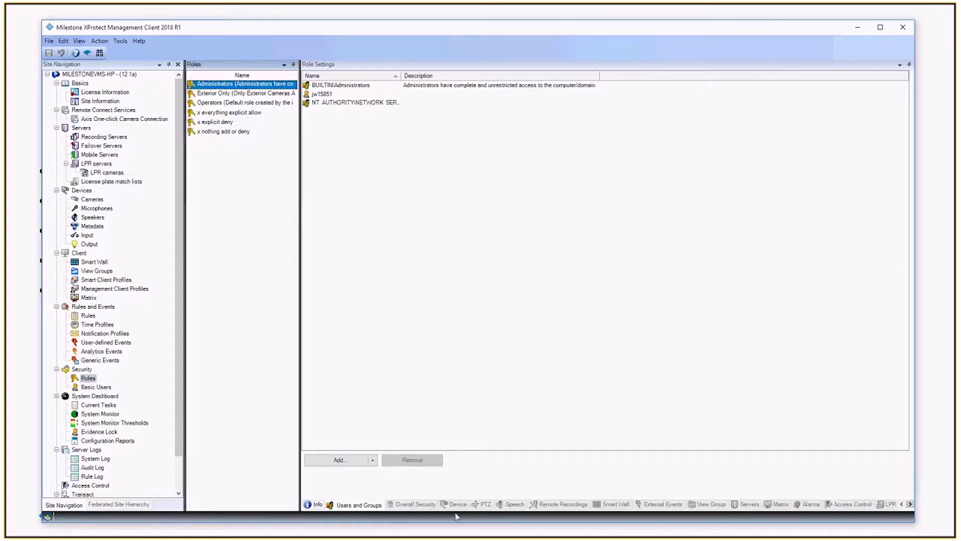
Show the Administrators role's Info, with its Default Smart Client Profile and allowed client logins.
{"action": "left_click", "coordinate": [356, 506]}
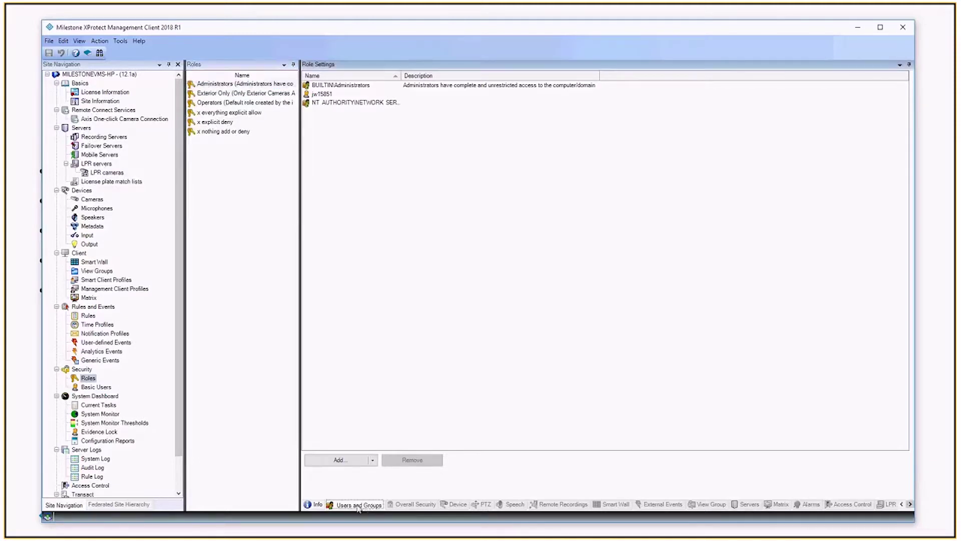
{"action": "left_click", "coordinate": [314, 505]}
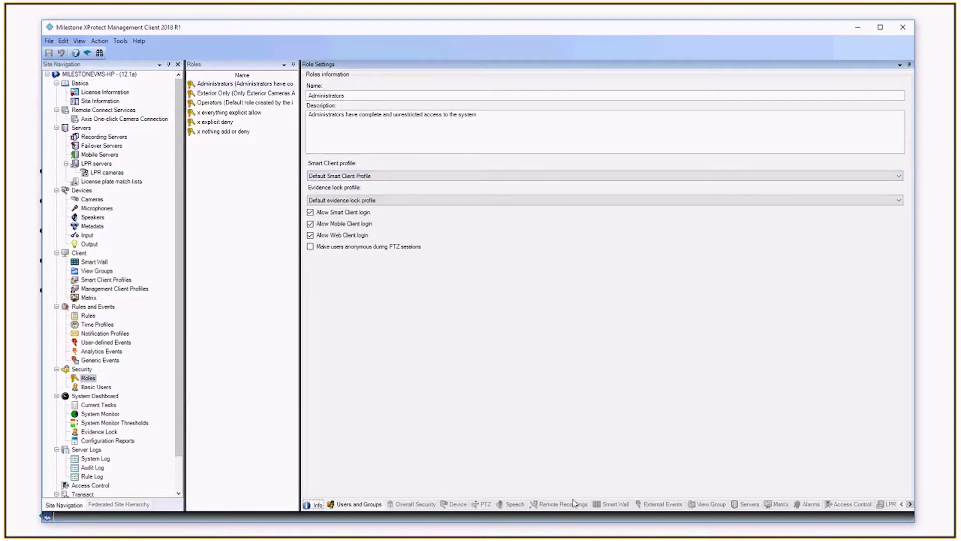
Deny Full control on Cameras in the role's Overall Security and save.
{"action": "left_click", "coordinate": [226, 131]}
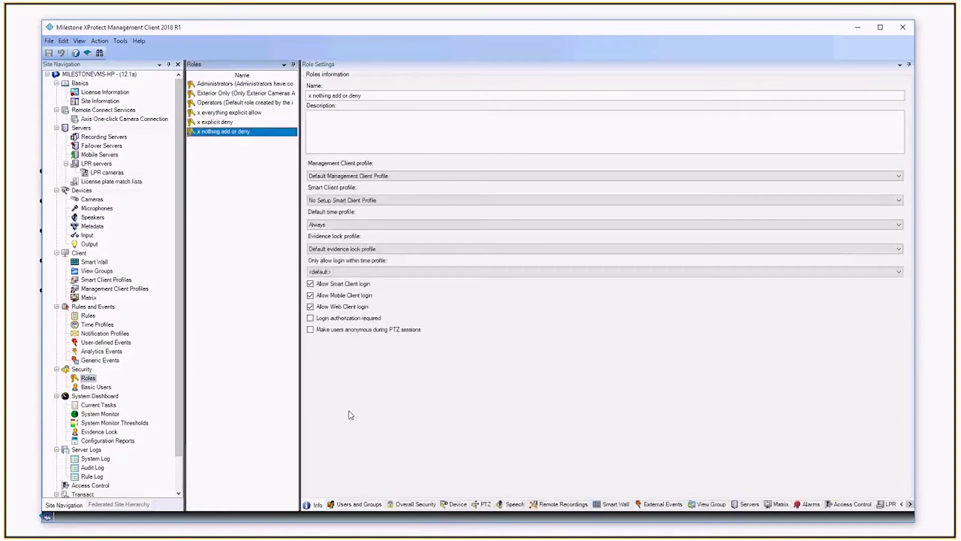
{"action": "left_click", "coordinate": [412, 504]}
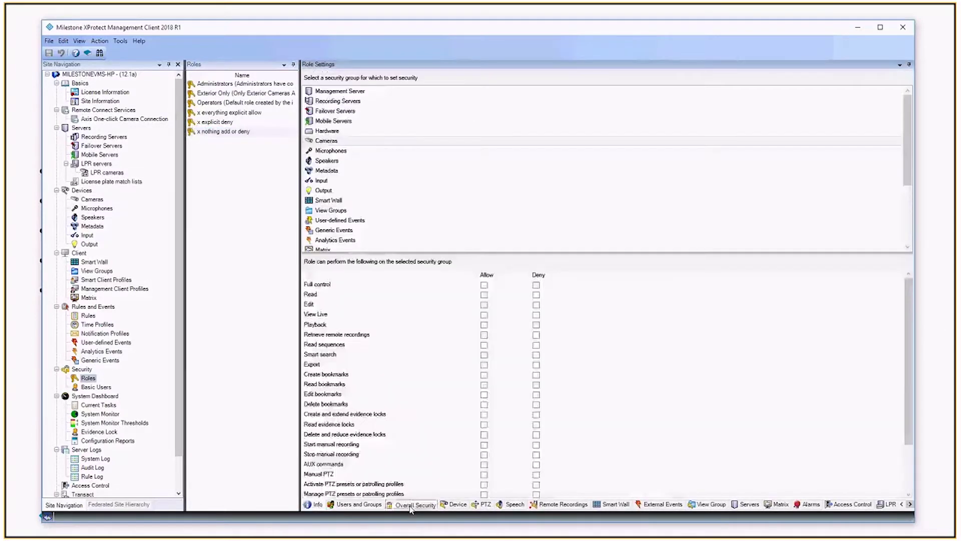
{"action": "left_click", "coordinate": [229, 132]}
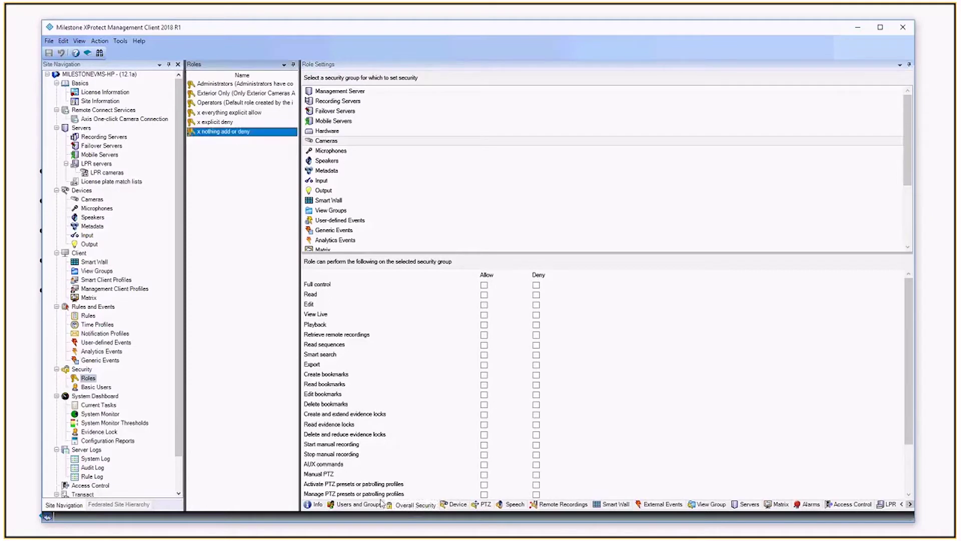
{"action": "left_click", "coordinate": [403, 508]}
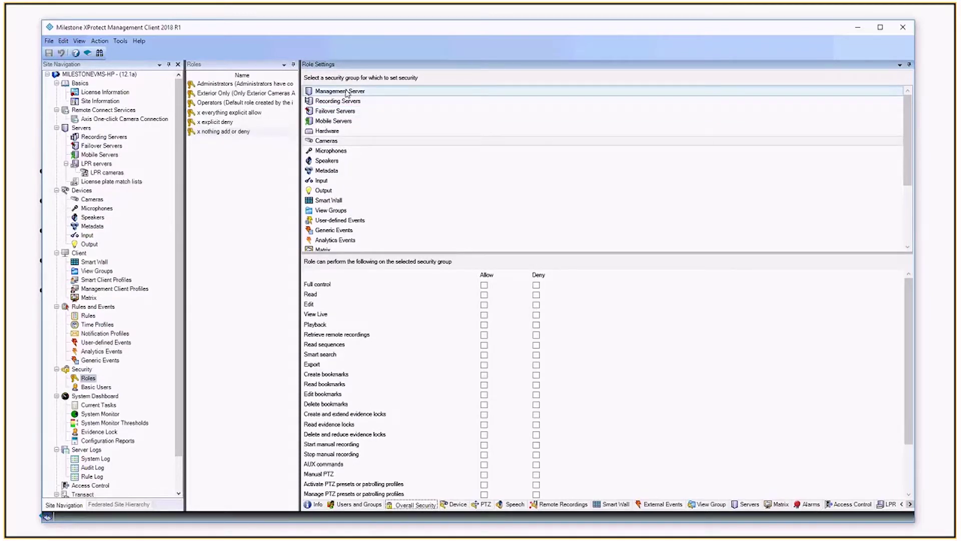
{"action": "left_click", "coordinate": [347, 93]}
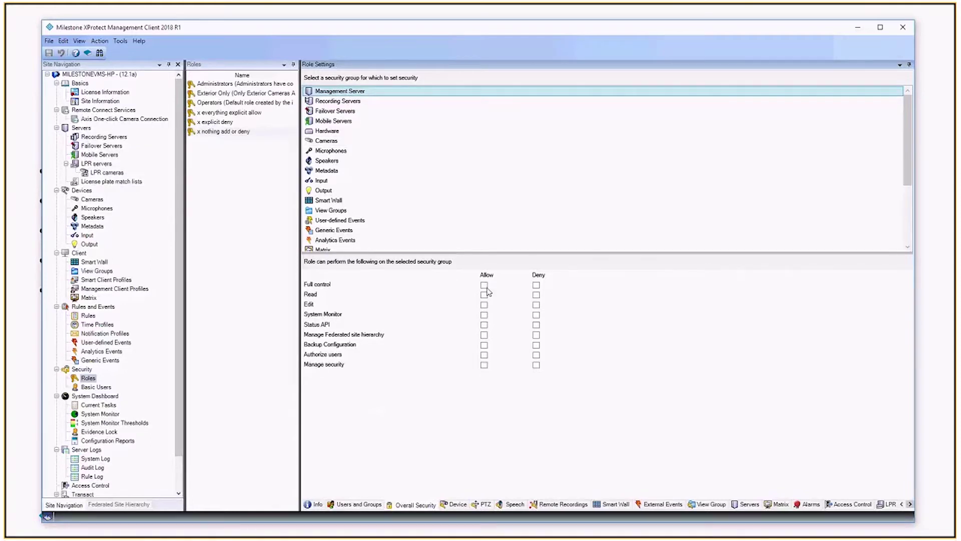
{"action": "left_click", "coordinate": [357, 101]}
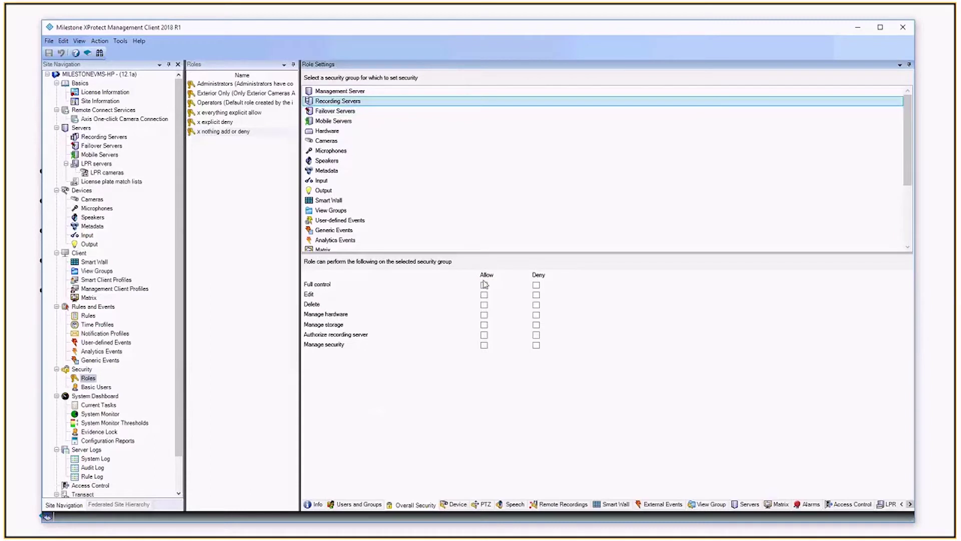
{"action": "left_click", "coordinate": [333, 142]}
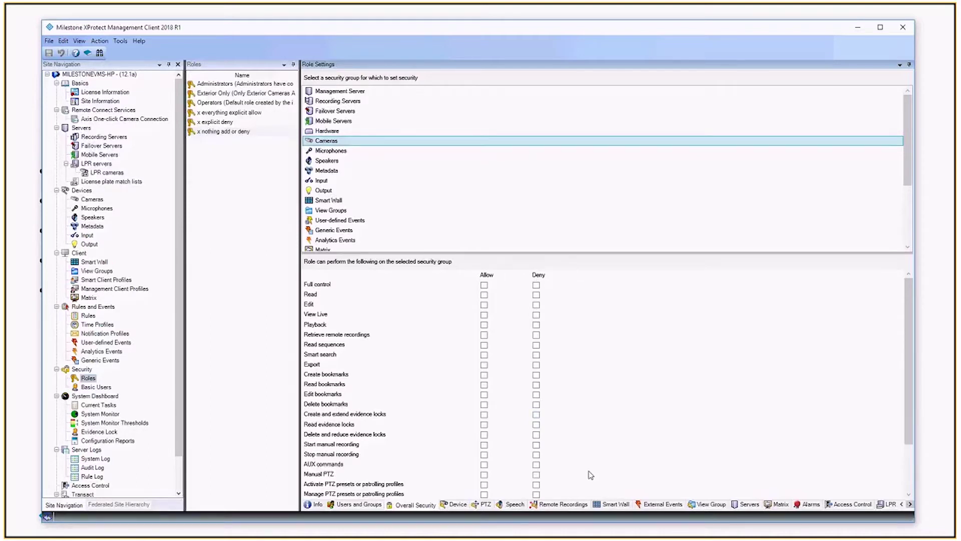
{"action": "left_click", "coordinate": [537, 286]}
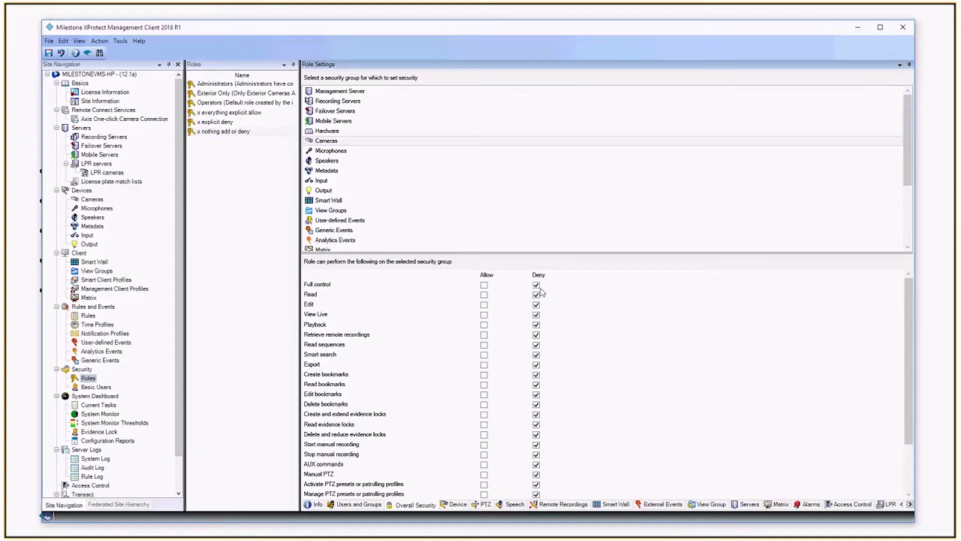
{"action": "key", "text": "ctrl+s"}
View the role's device permissions on the Testing Cameras group, where nothing is granted.
{"action": "left_click", "coordinate": [457, 505]}
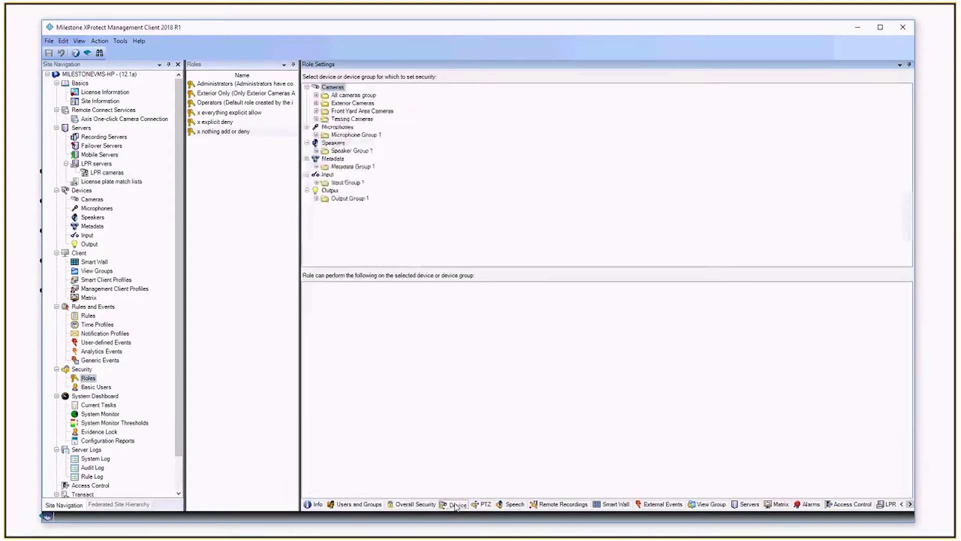
{"action": "left_click", "coordinate": [346, 119]}
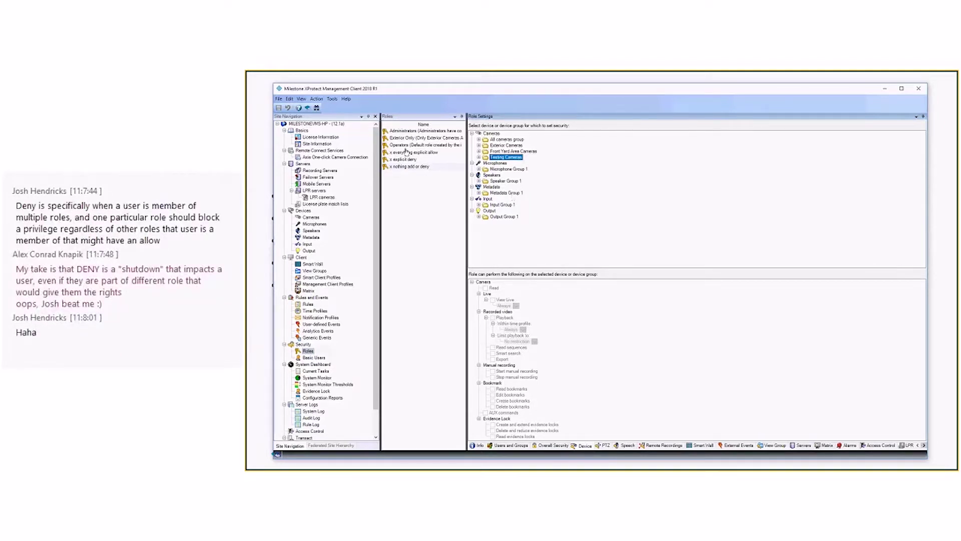
Remove the Cameras Deny Full control, try Allow Full control, then clear it again.
{"action": "left_click", "coordinate": [551, 445]}
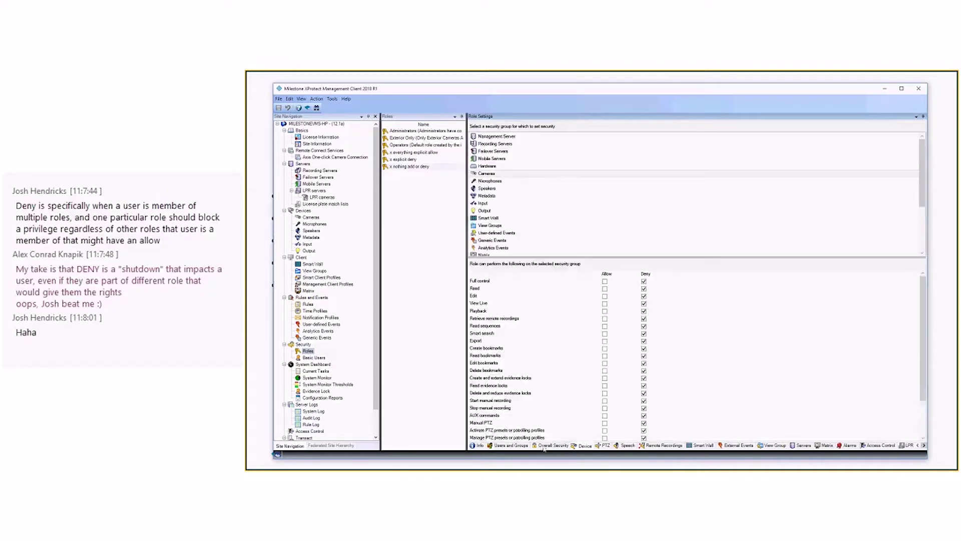
{"action": "left_click", "coordinate": [644, 282]}
{"action": "left_click", "coordinate": [606, 282]}
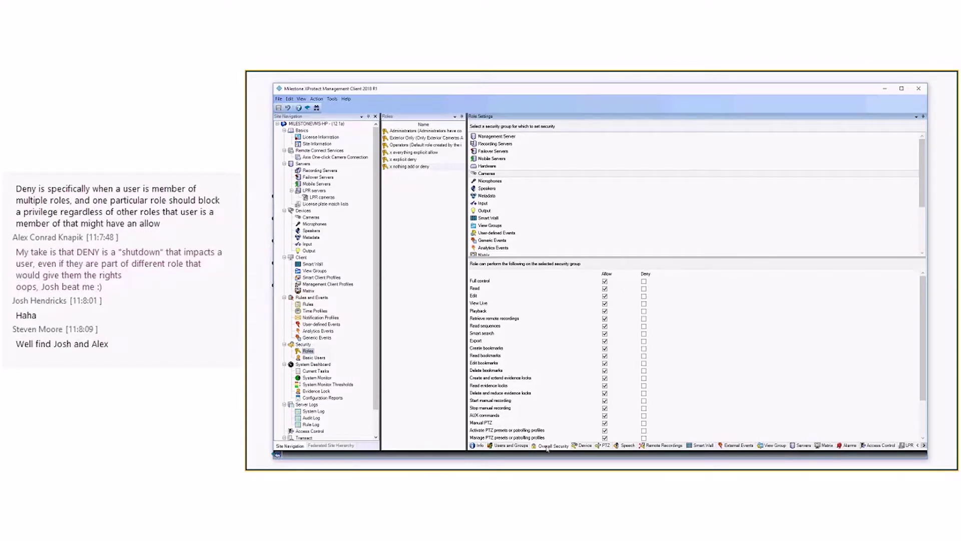
{"action": "left_click", "coordinate": [583, 446]}
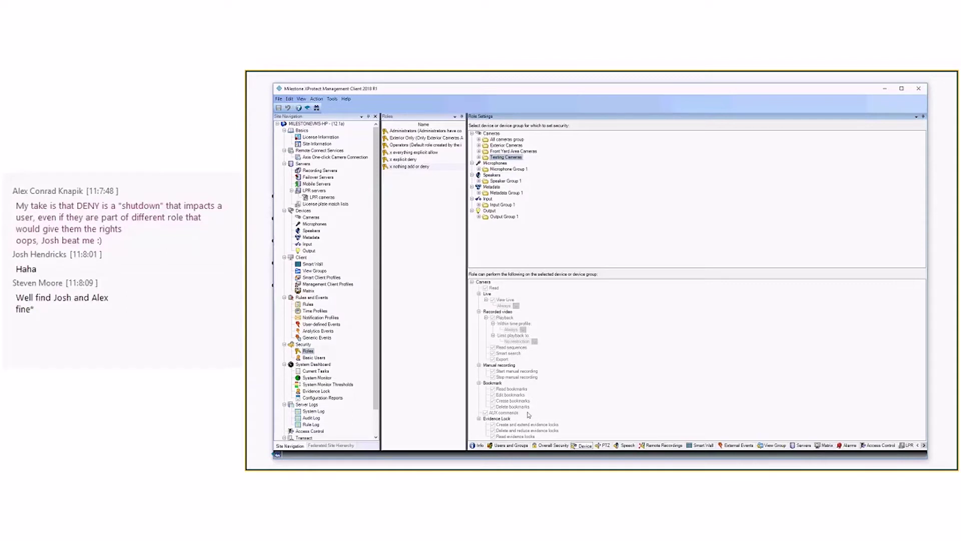
{"action": "left_click", "coordinate": [551, 445]}
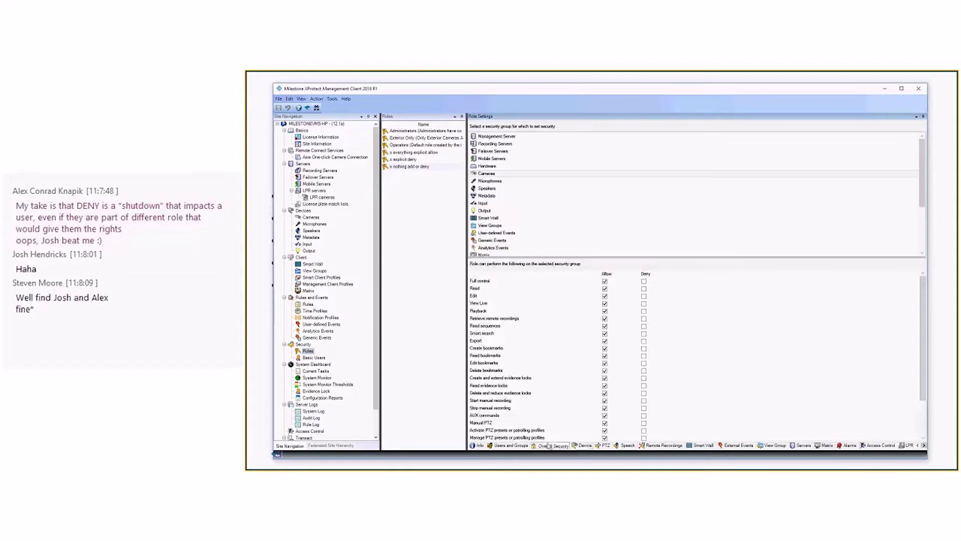
{"action": "left_click", "coordinate": [605, 282]}
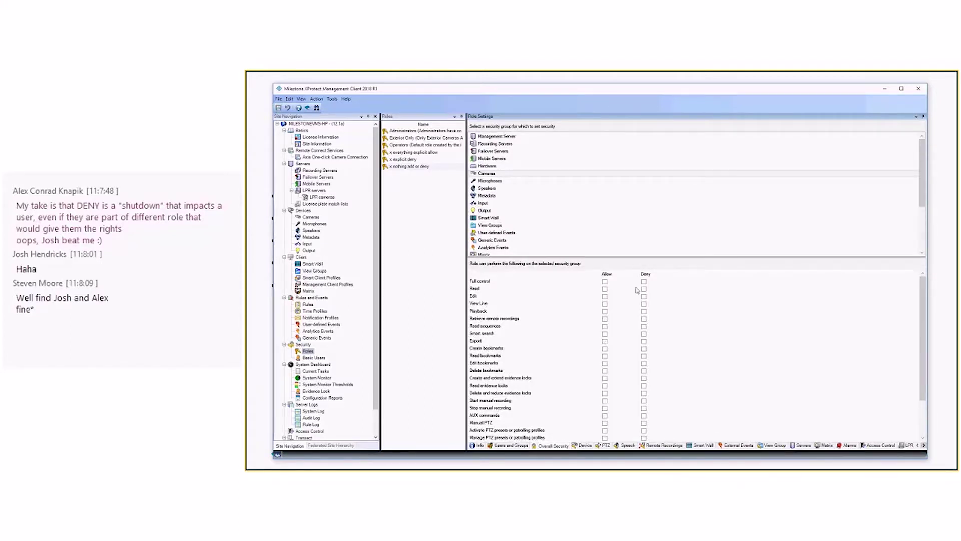
Review device permissions for Exterior Cameras, Testing Cameras and YCX AF Dome Test Camera, ending on All cameras group.
{"action": "left_click", "coordinate": [584, 446]}
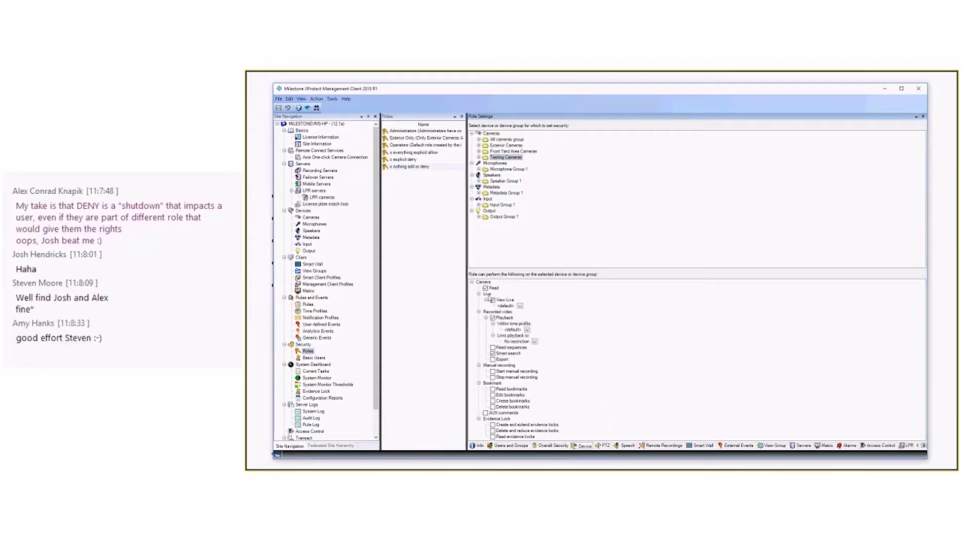
{"action": "left_click", "coordinate": [505, 145]}
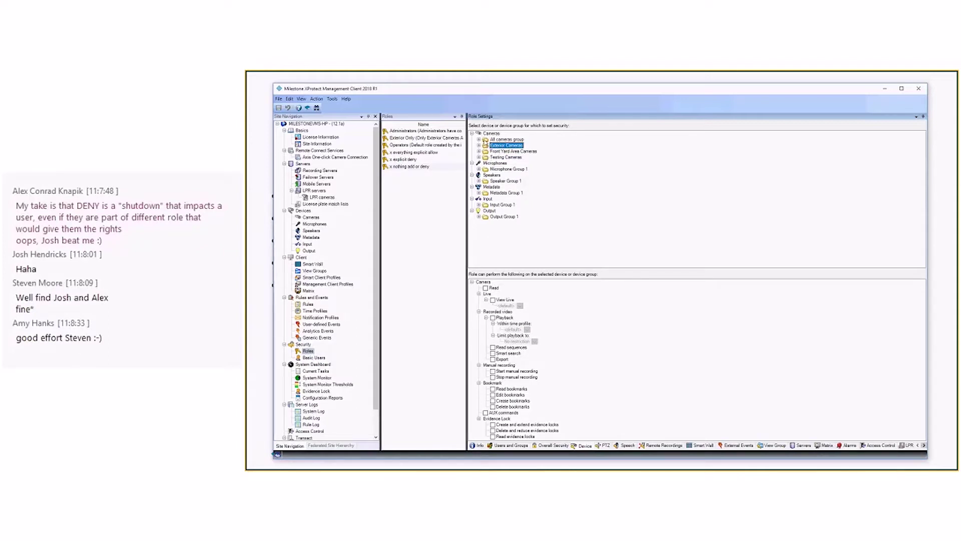
{"action": "left_click", "coordinate": [485, 158]}
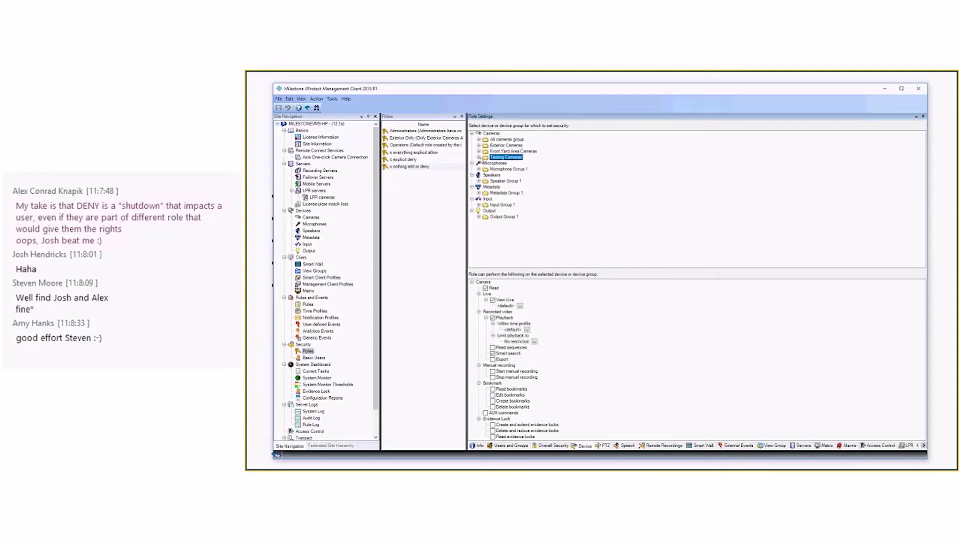
{"action": "left_click", "coordinate": [478, 157]}
{"action": "left_click", "coordinate": [500, 169]}
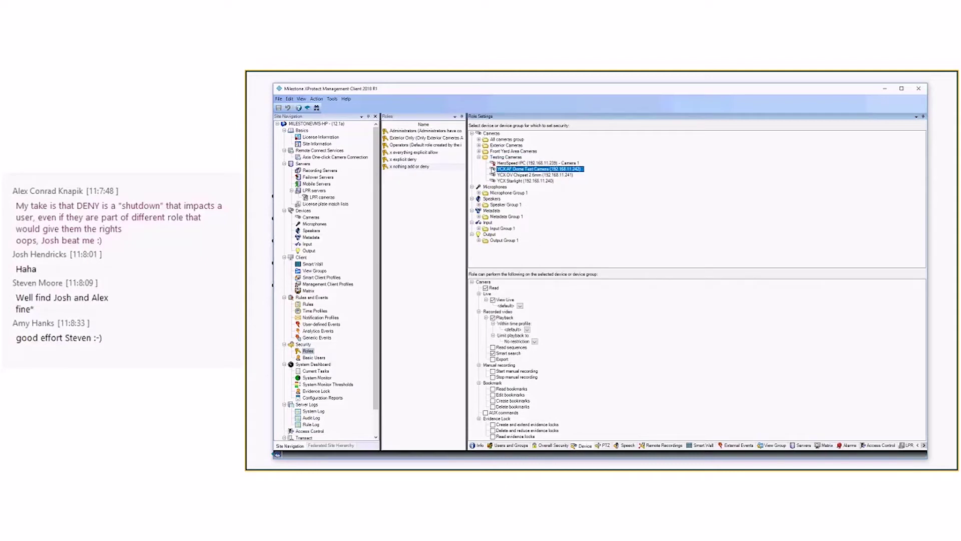
{"action": "left_click", "coordinate": [479, 157]}
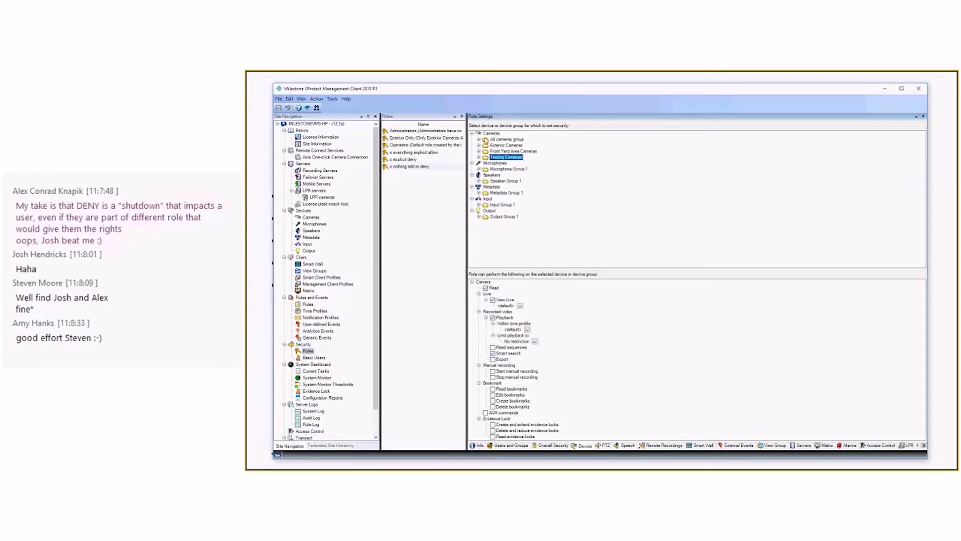
{"action": "left_click", "coordinate": [486, 141]}
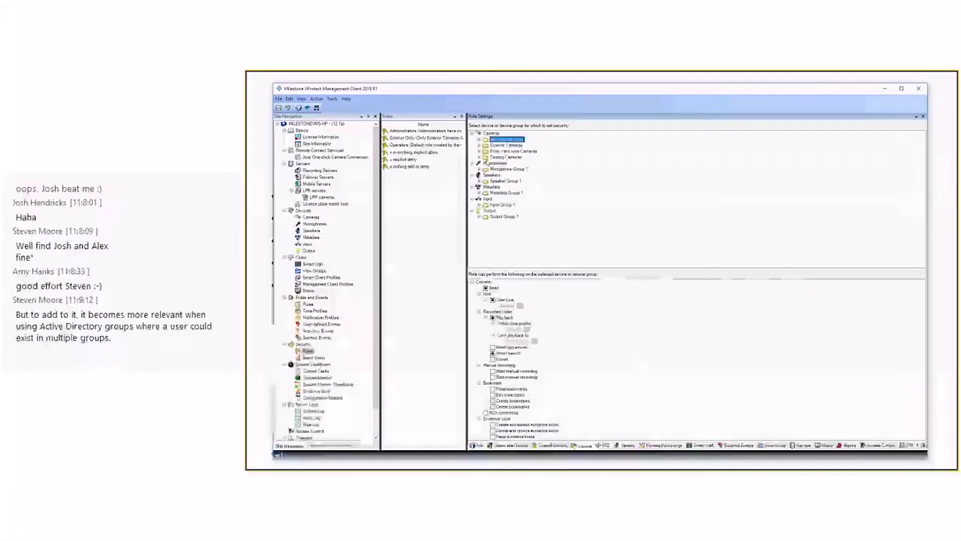
On Testing Cameras, try Business Hours for View Live, then return it to <default>.
{"action": "left_click", "coordinate": [348, 119]}
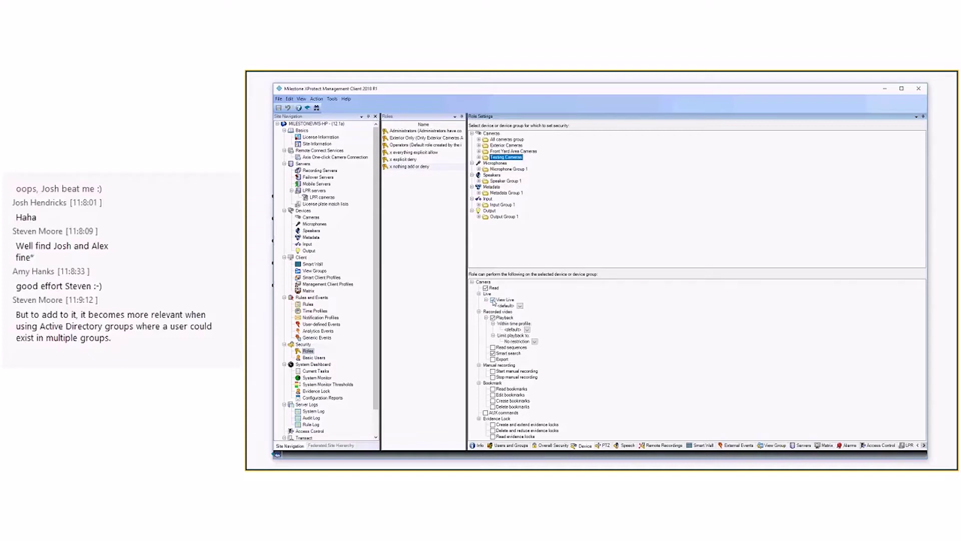
{"action": "left_click", "coordinate": [521, 306]}
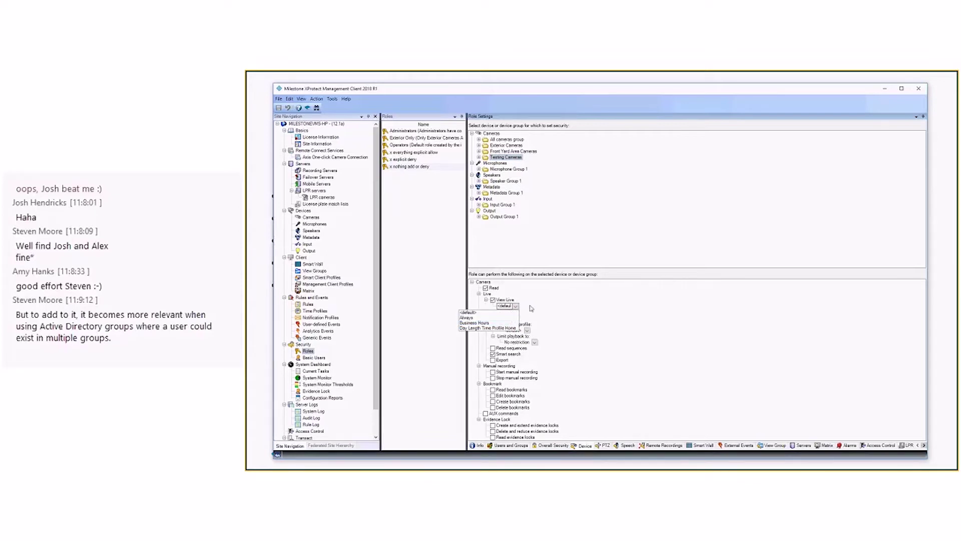
{"action": "left_click", "coordinate": [531, 308]}
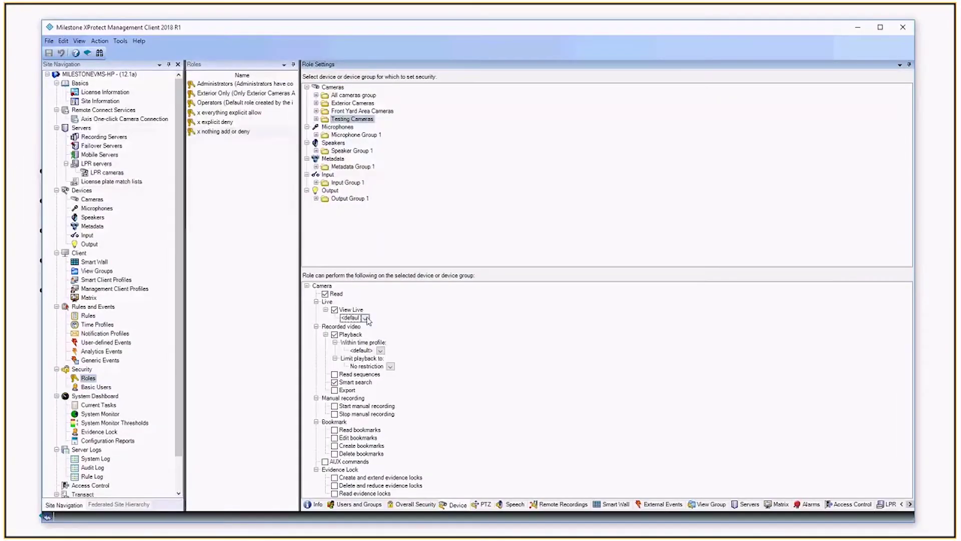
{"action": "left_click", "coordinate": [516, 305]}
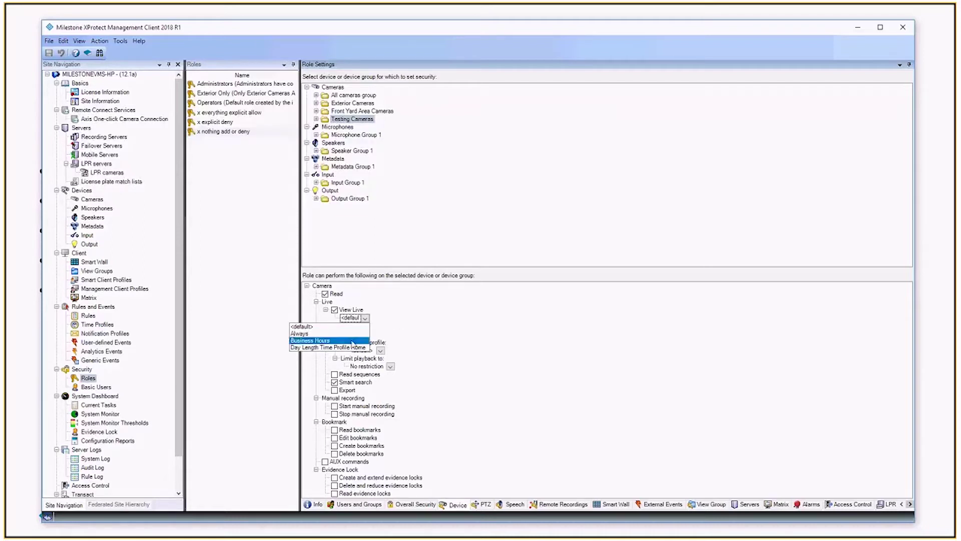
{"action": "left_click", "coordinate": [311, 341]}
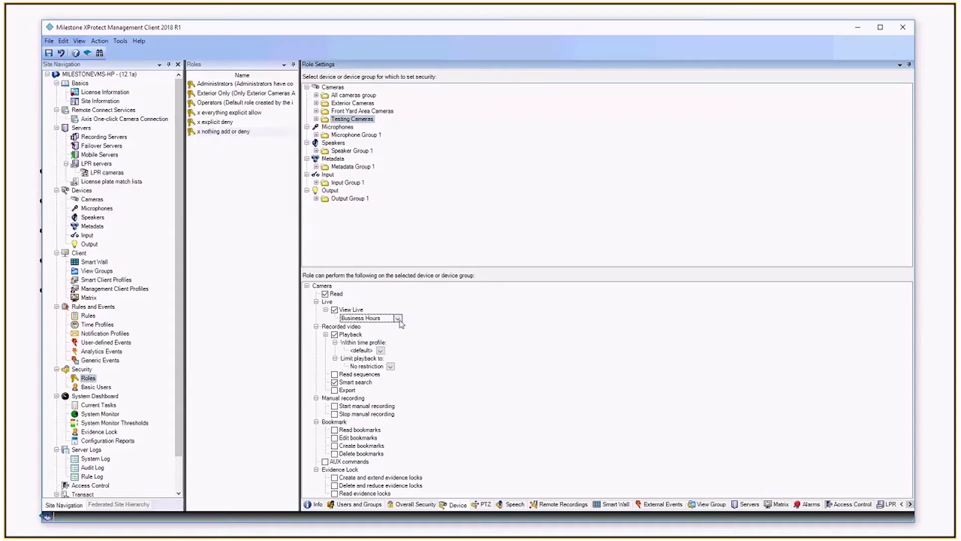
{"action": "left_click", "coordinate": [399, 319]}
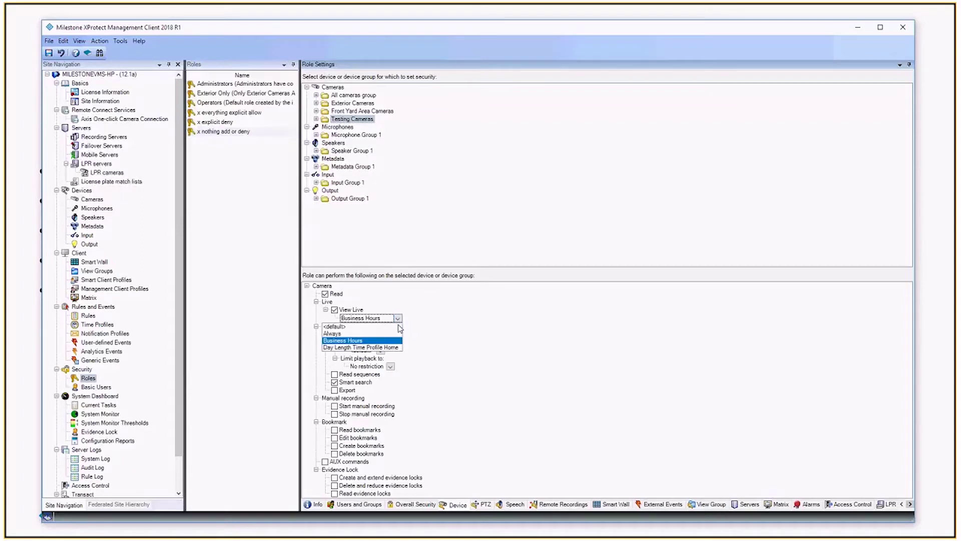
{"action": "left_click", "coordinate": [399, 326]}
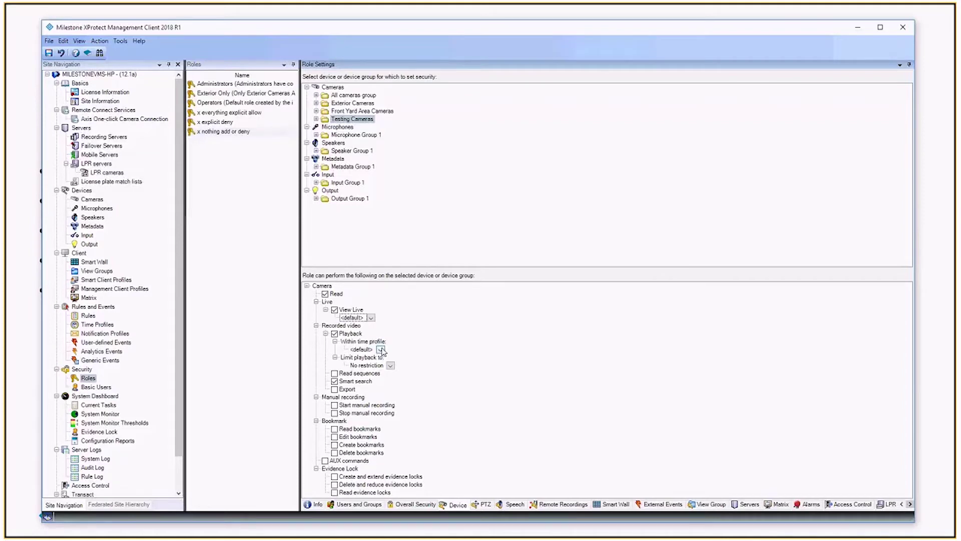
{"action": "left_click", "coordinate": [389, 366]}
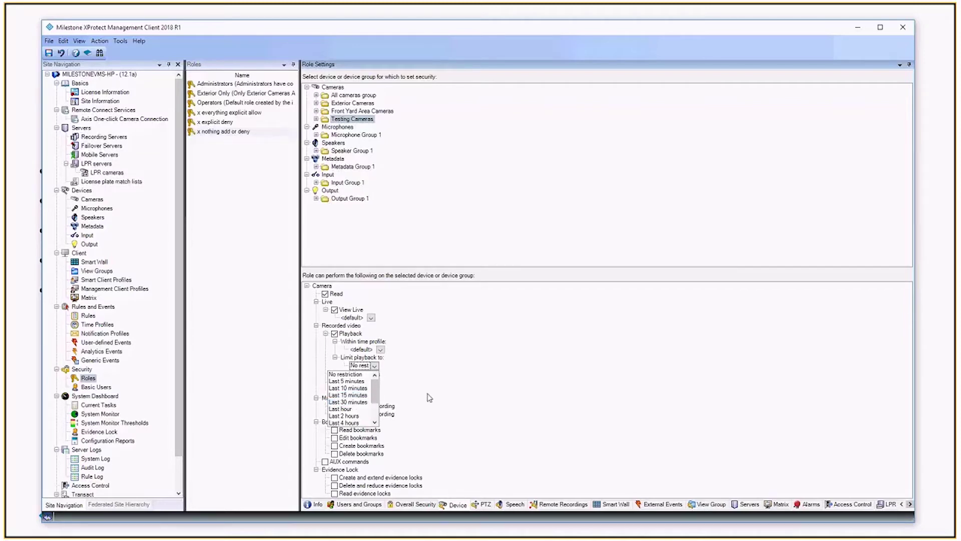
{"action": "left_click", "coordinate": [434, 373]}
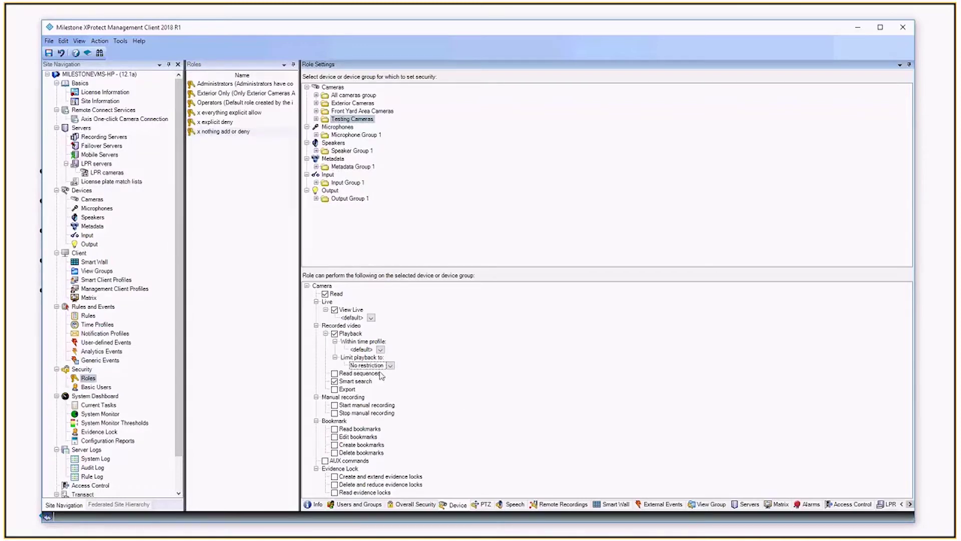
Save the role changes and log into Smart Client with the test user's password.
{"action": "key", "text": "ctrl+s"}
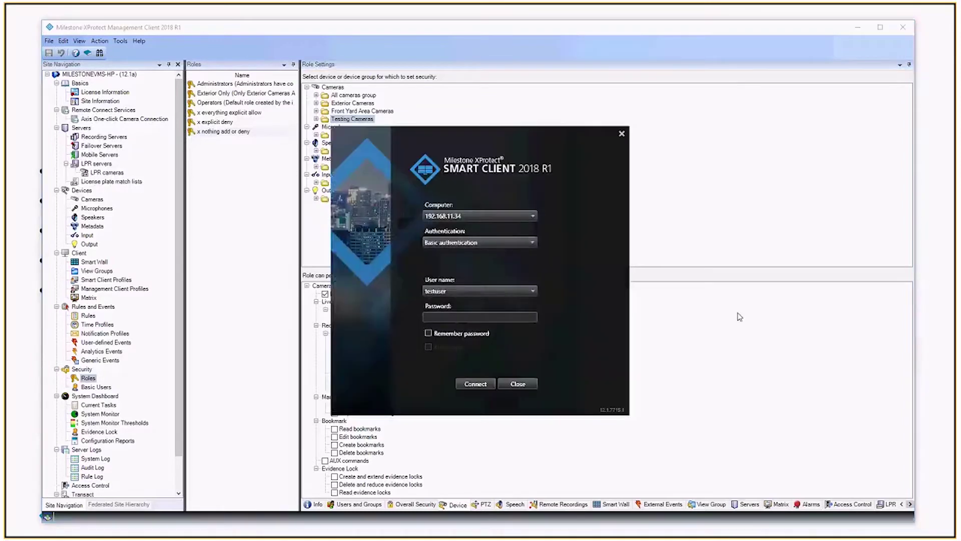
{"action": "left_click", "coordinate": [465, 317]}
{"action": "type", "text": "**********"}
{"action": "key", "text": "Return"}
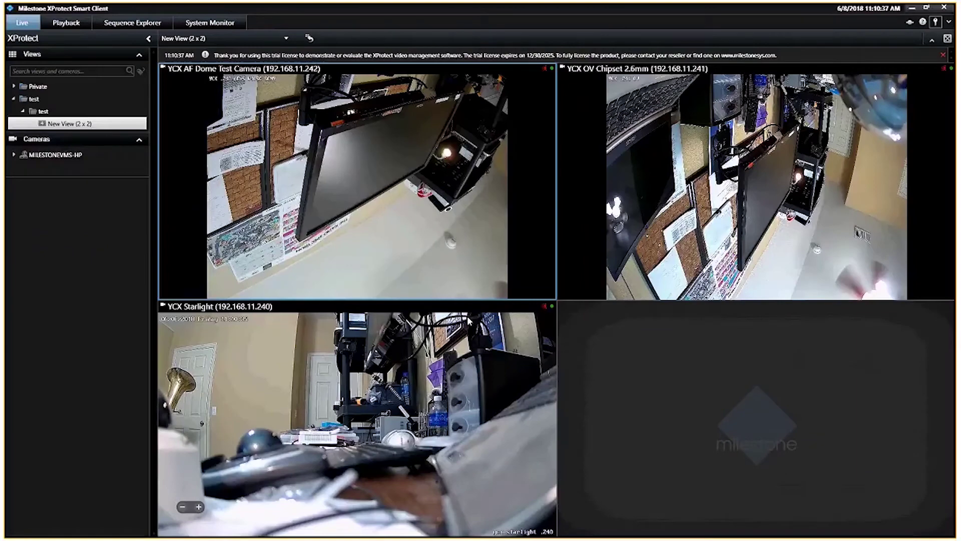
{"action": "left_click", "coordinate": [941, 55]}
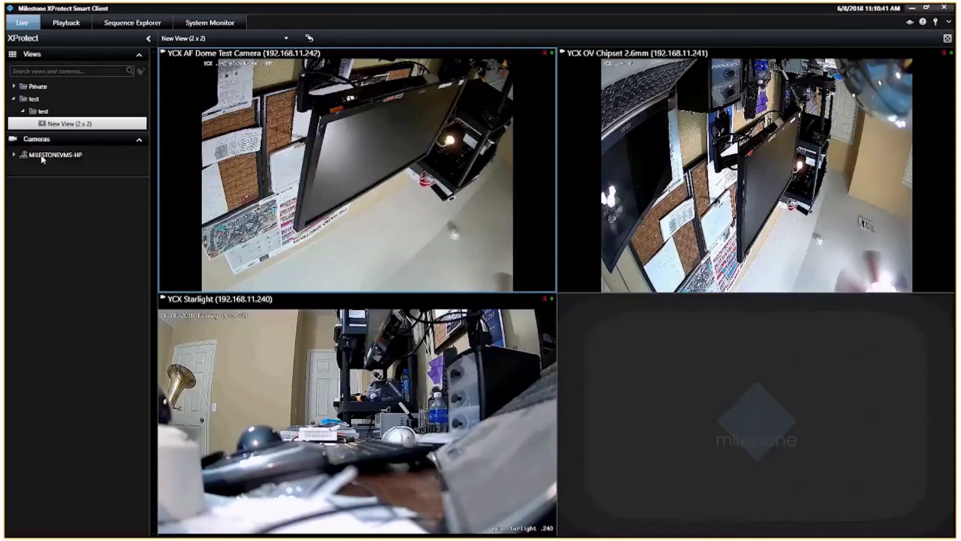
Expand MILESTONEVMS-HP in the Cameras pane to list All cameras group and Testing Cameras.
{"action": "double_click", "coordinate": [43, 155]}
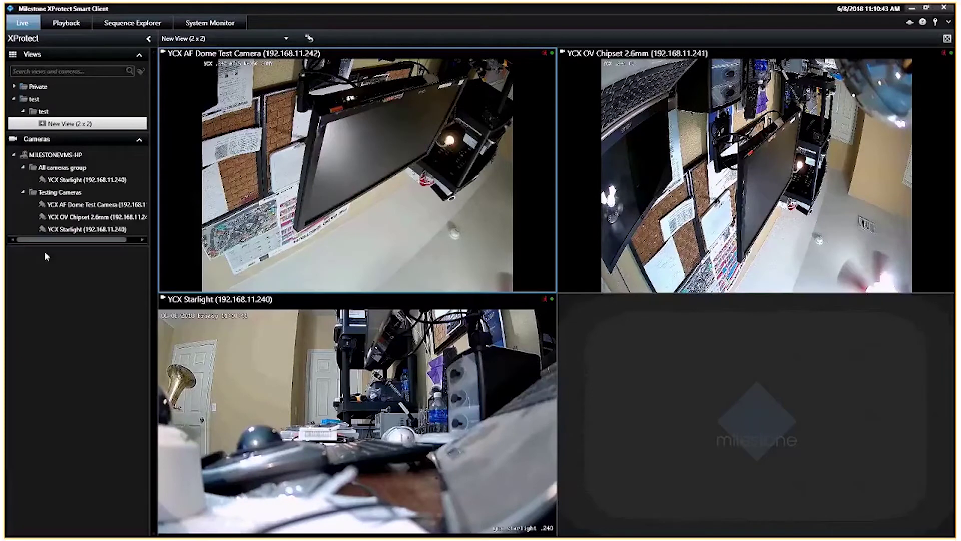
{"action": "mouse_move", "coordinate": [357, 60]}
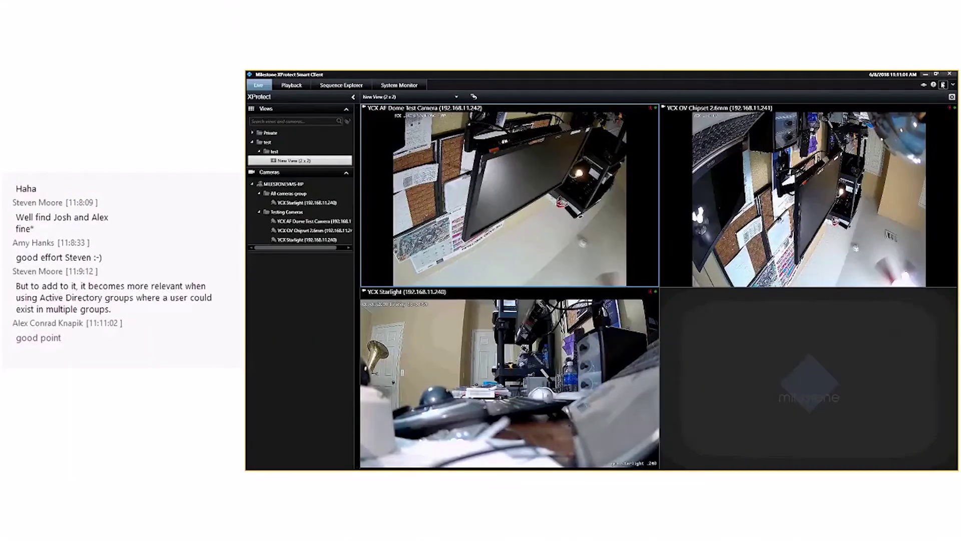
{"action": "left_click", "coordinate": [943, 85]}
In Smart Client Profiles, set No Setup Smart Client Profile's Setup mode to Available and save.
{"action": "left_click", "coordinate": [360, 282]}
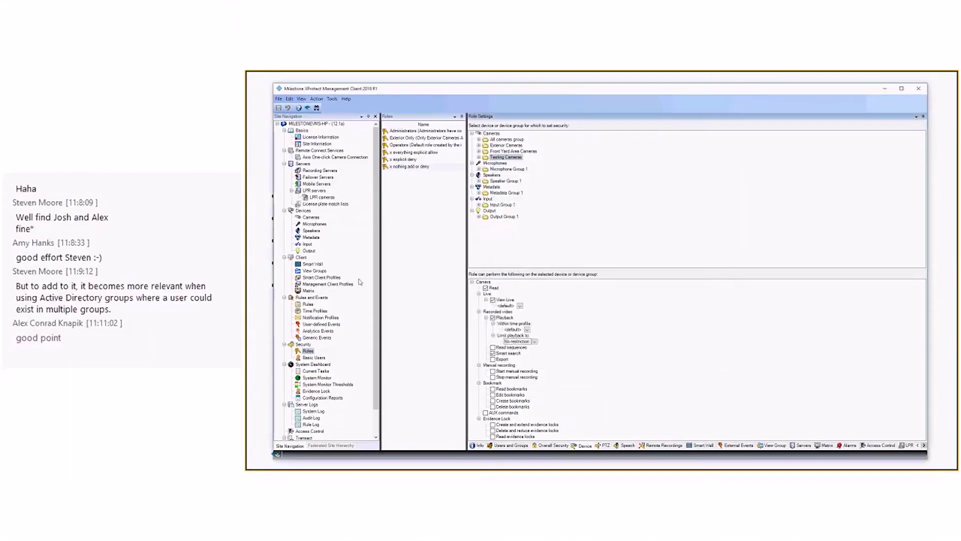
{"action": "left_click", "coordinate": [350, 278]}
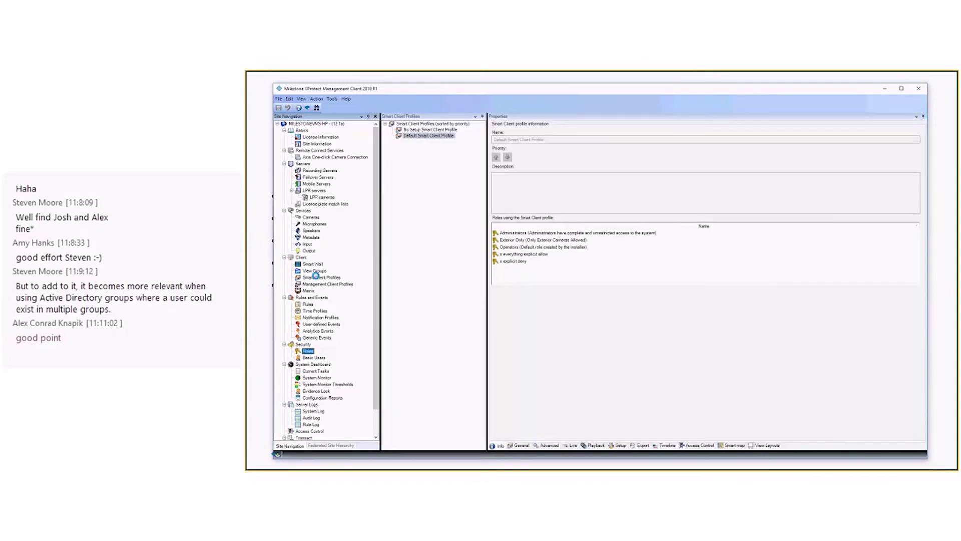
{"action": "left_click", "coordinate": [430, 130]}
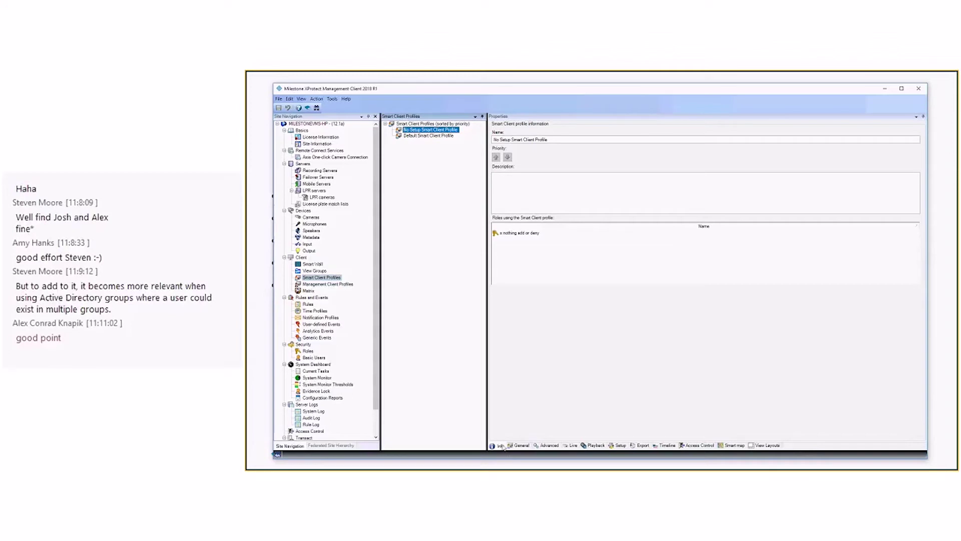
{"action": "left_click", "coordinate": [520, 233]}
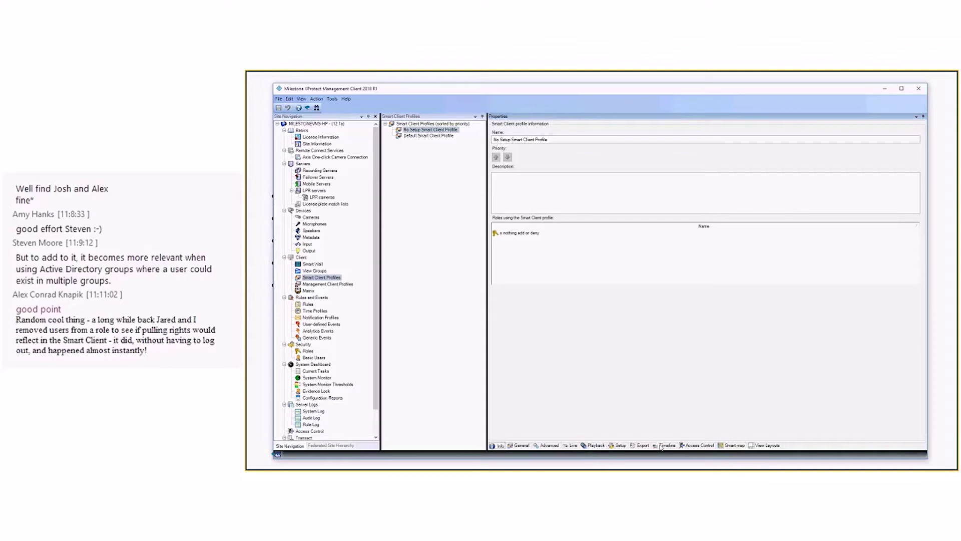
{"action": "left_click", "coordinate": [621, 446]}
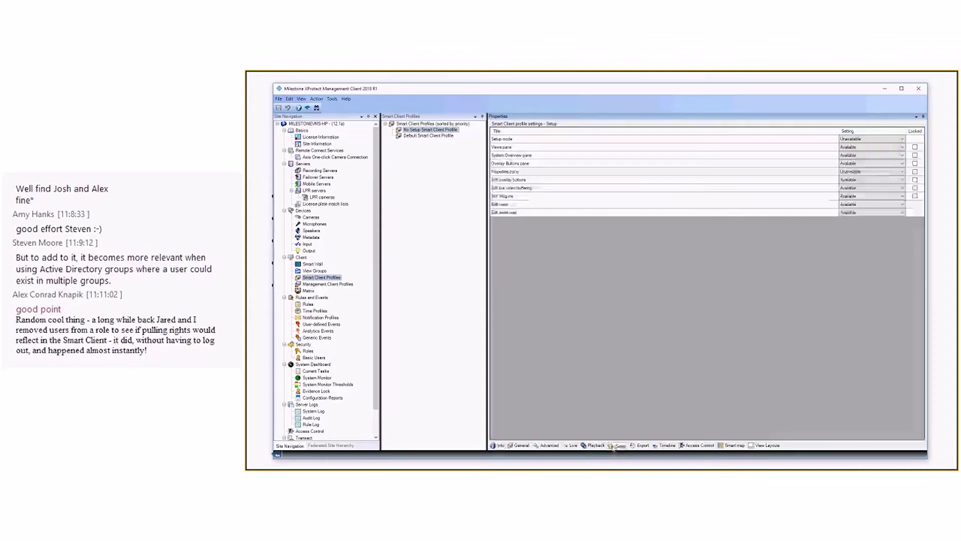
{"action": "left_click", "coordinate": [872, 141]}
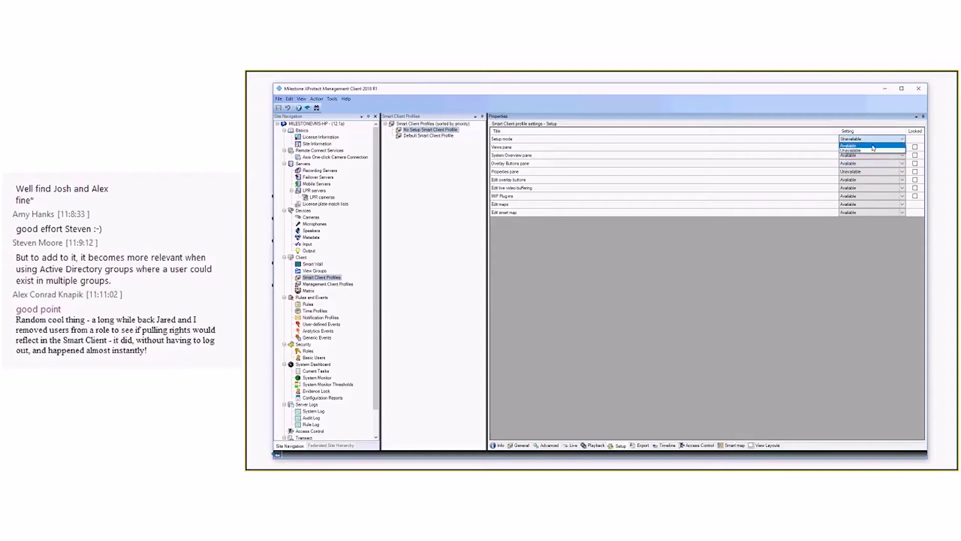
{"action": "left_click", "coordinate": [873, 146]}
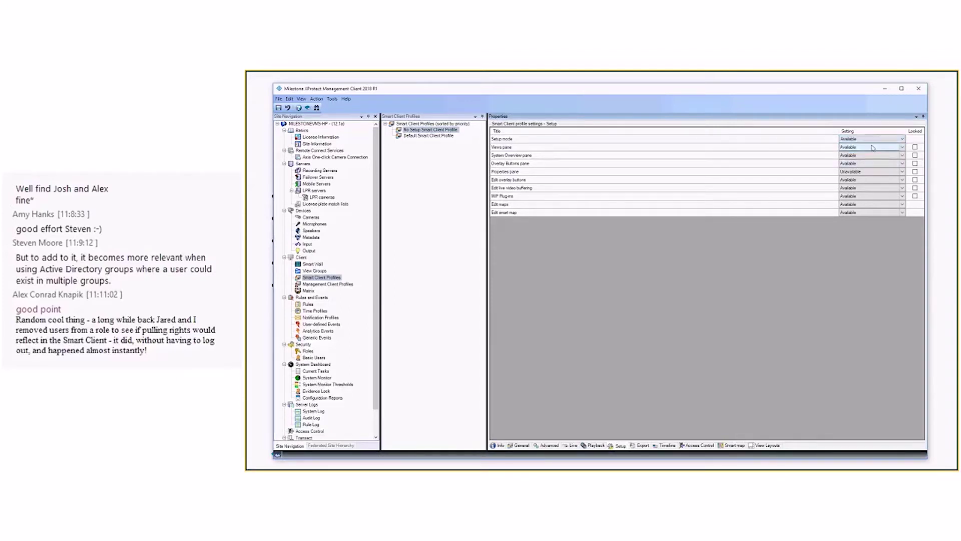
{"action": "left_click", "coordinate": [279, 108]}
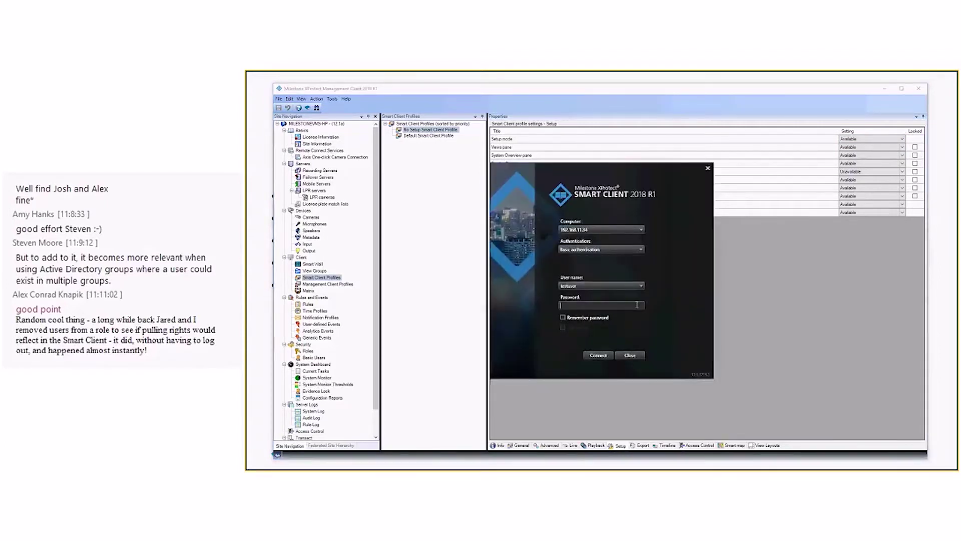
Log back into Smart Client with the test user's password and dismiss the trial-license notice.
{"action": "type", "text": "Milestone1"}
{"action": "key", "text": "Return"}
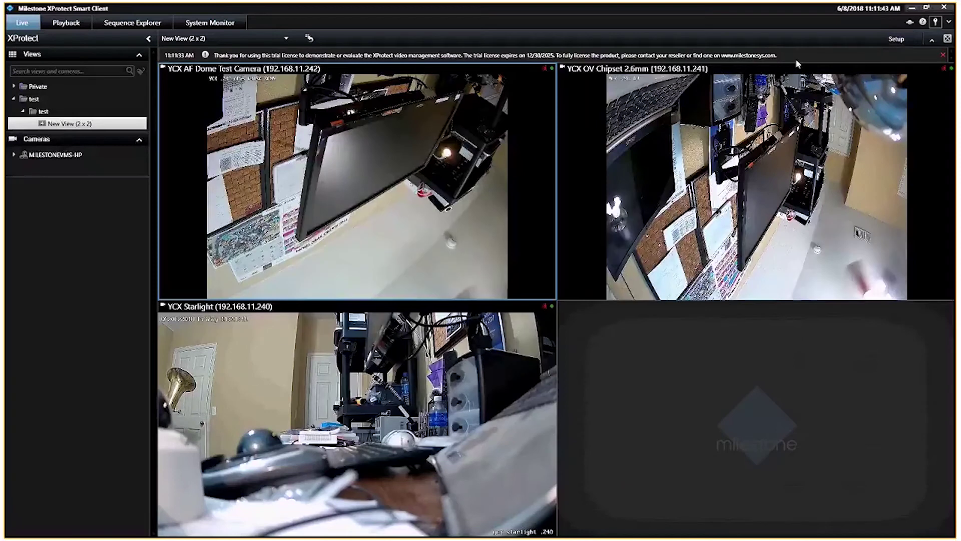
{"action": "mouse_move", "coordinate": [823, 75]}
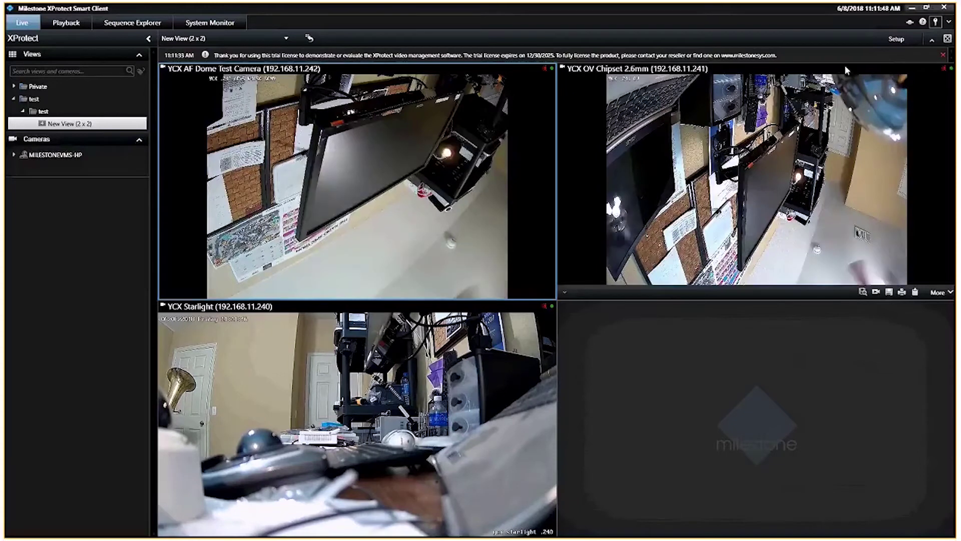
{"action": "left_click", "coordinate": [943, 55]}
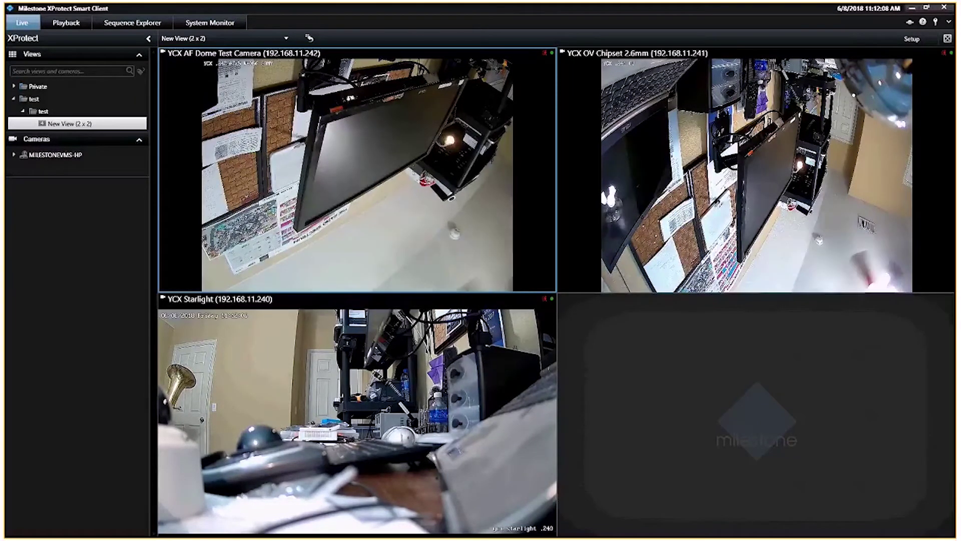
Minimize the Smart Client and show the No Setup profile's General settings, where Full image quality is locked.
{"action": "left_click", "coordinate": [912, 9]}
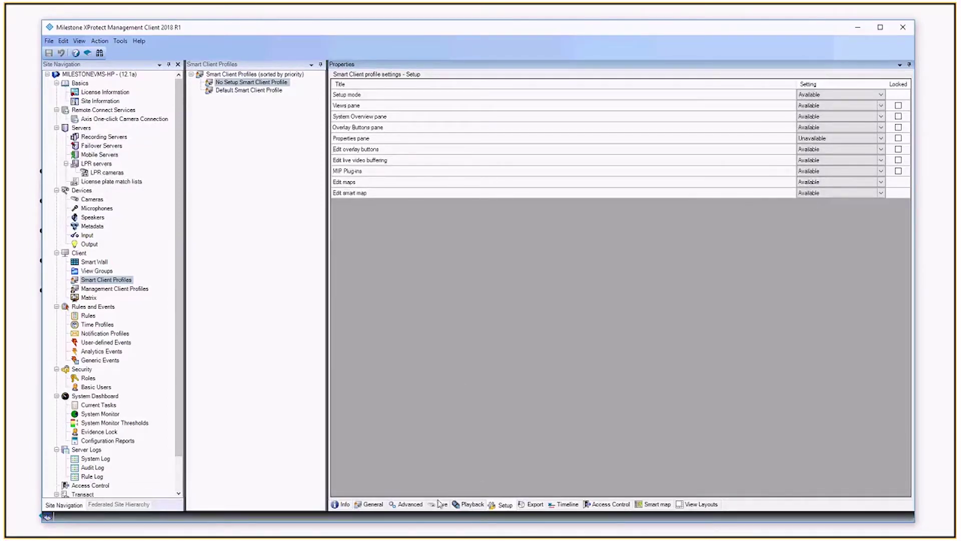
{"action": "left_click", "coordinate": [381, 507]}
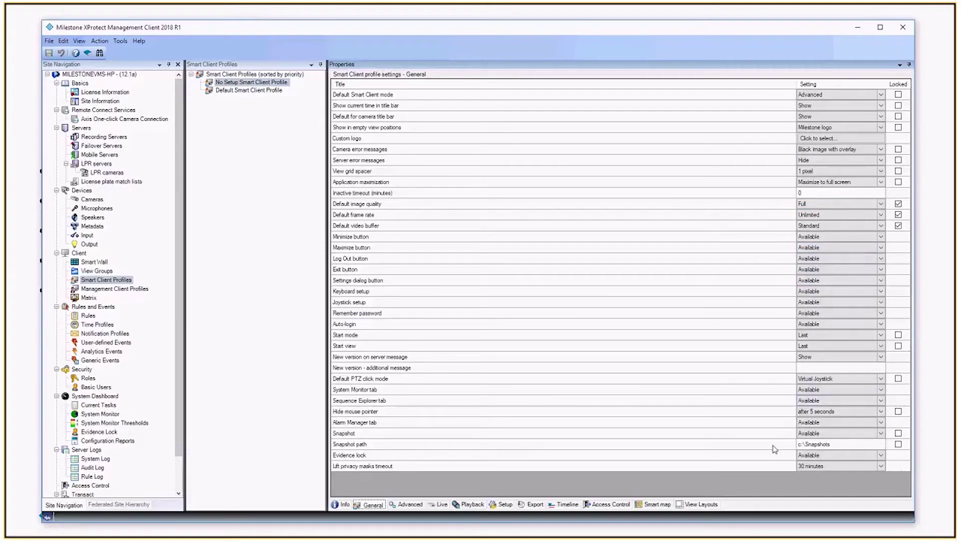
{"action": "left_click", "coordinate": [699, 504]}
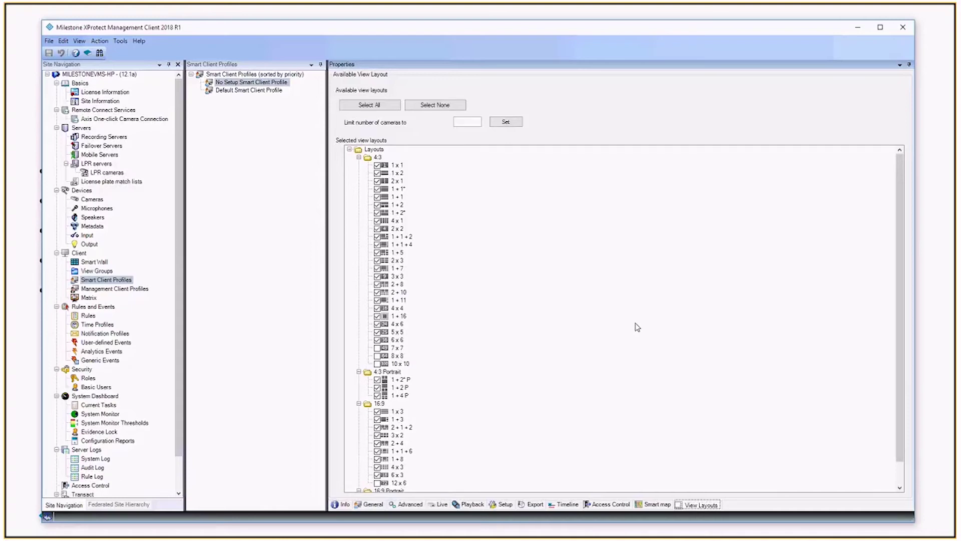
{"action": "left_click", "coordinate": [374, 505]}
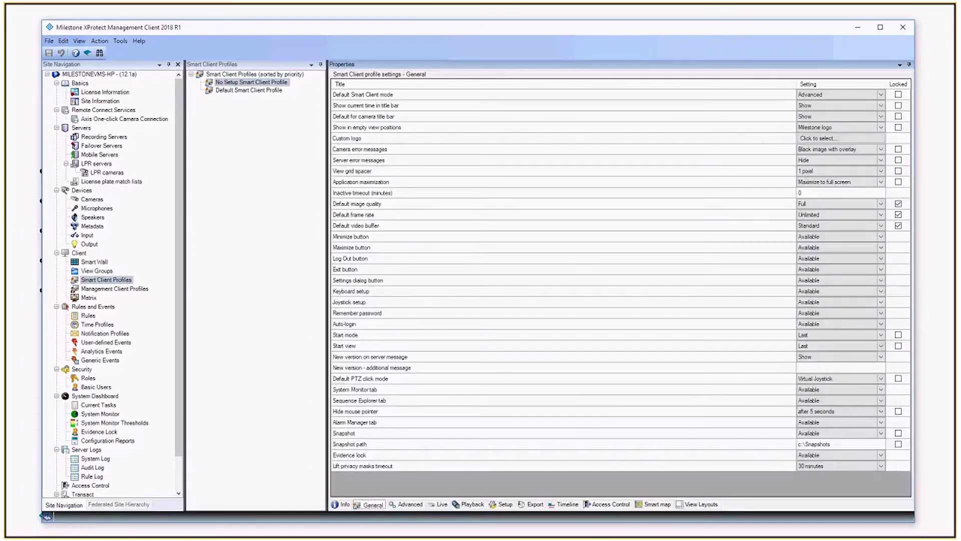